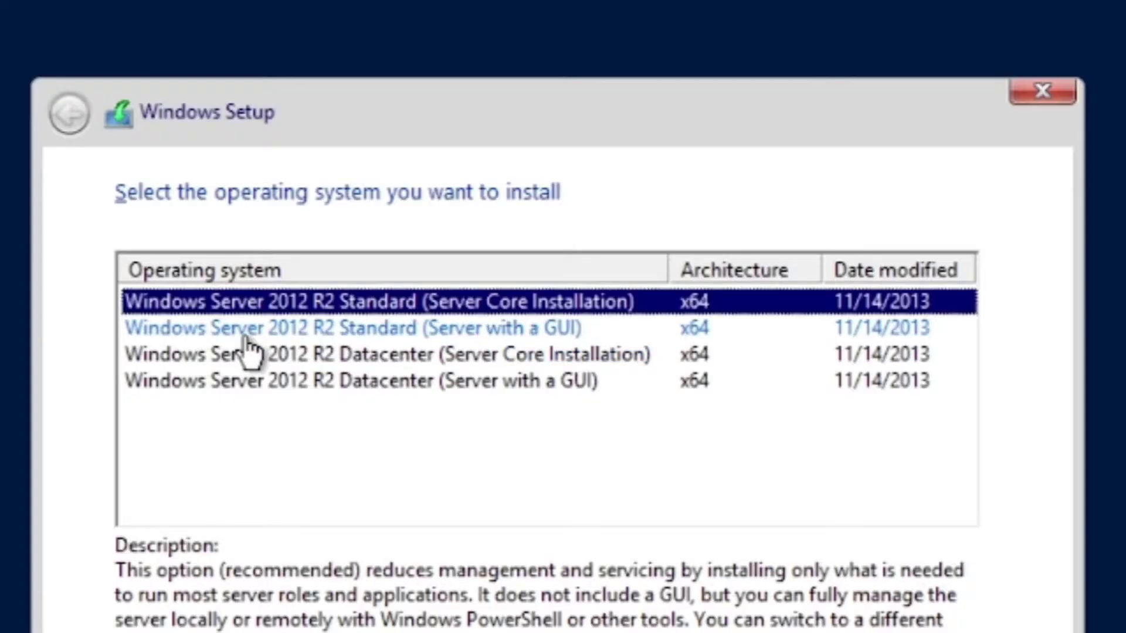
Choose Windows Server 2012 R2 Standard (Server with a GUI) and run the installation
click(355, 329)
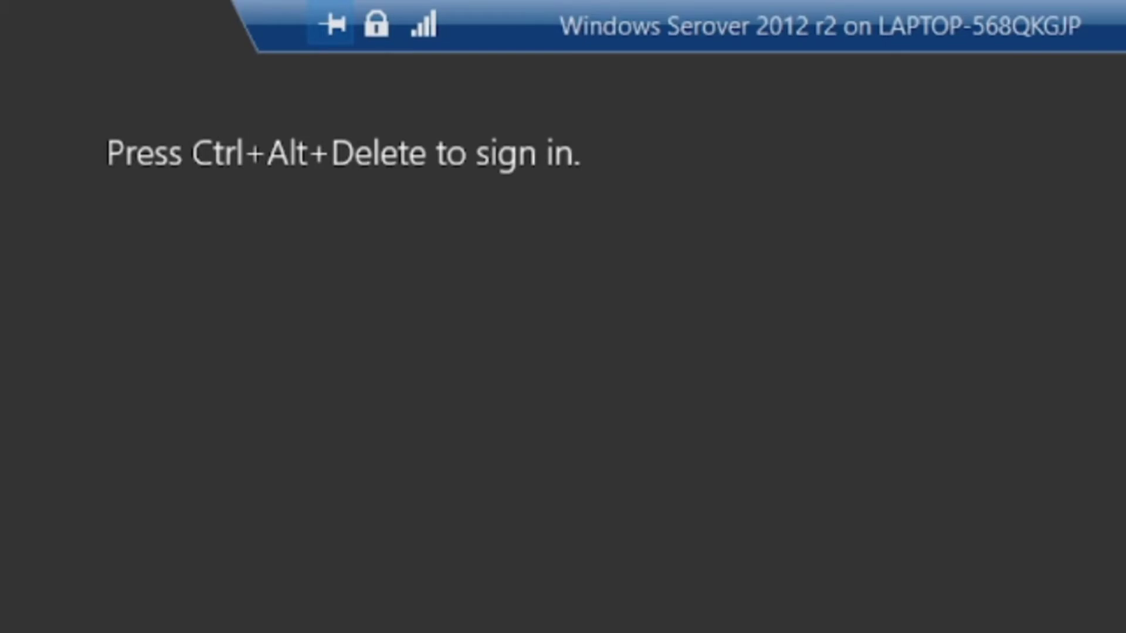
Sign in as Administrator with the account password and view the Local Server properties
key(ctrl+alt+End)
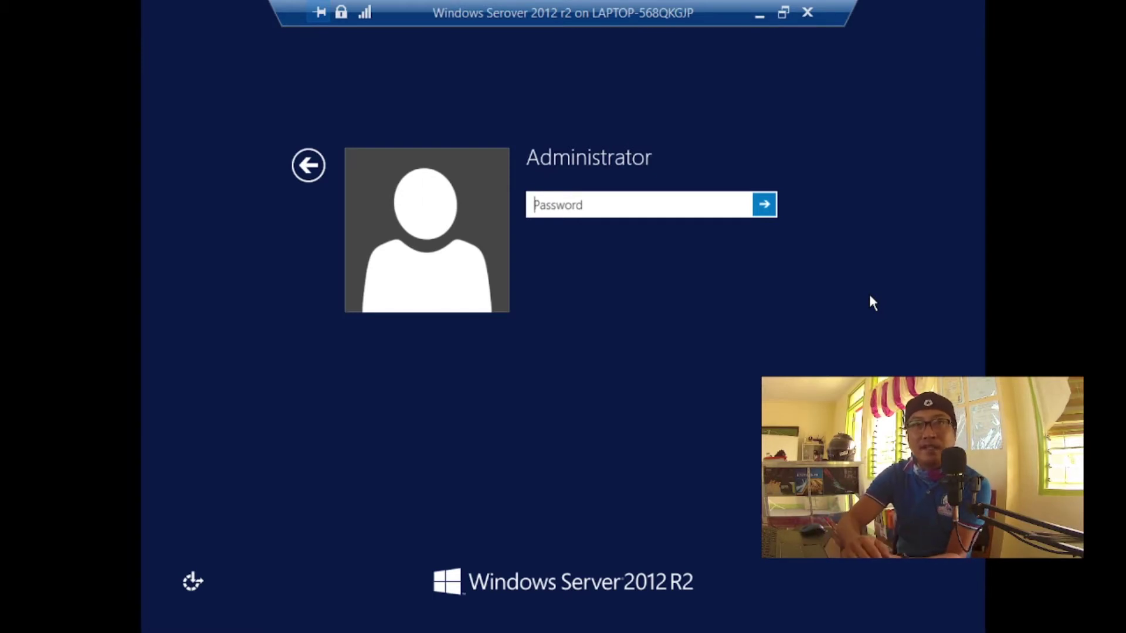
text(P@ssw0rd)
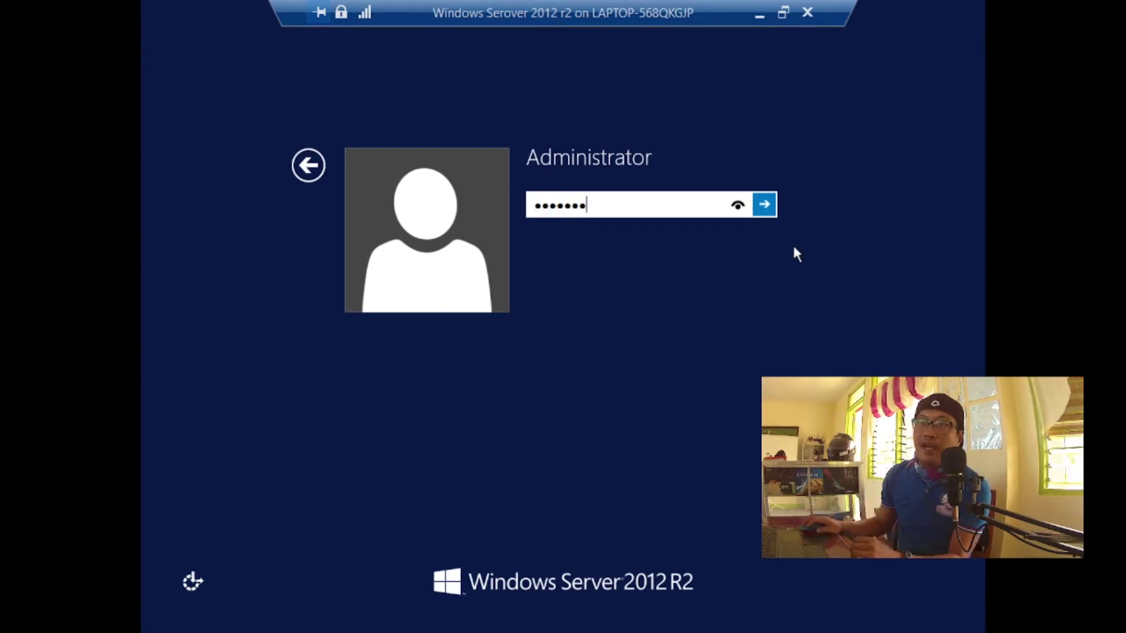
click(764, 204)
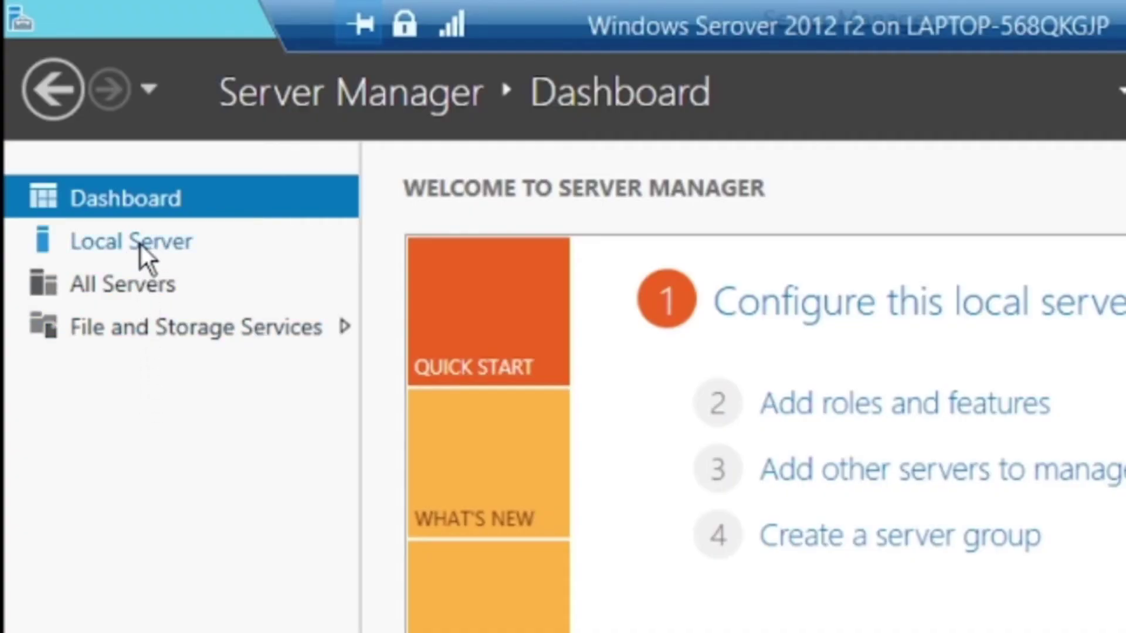
click(141, 244)
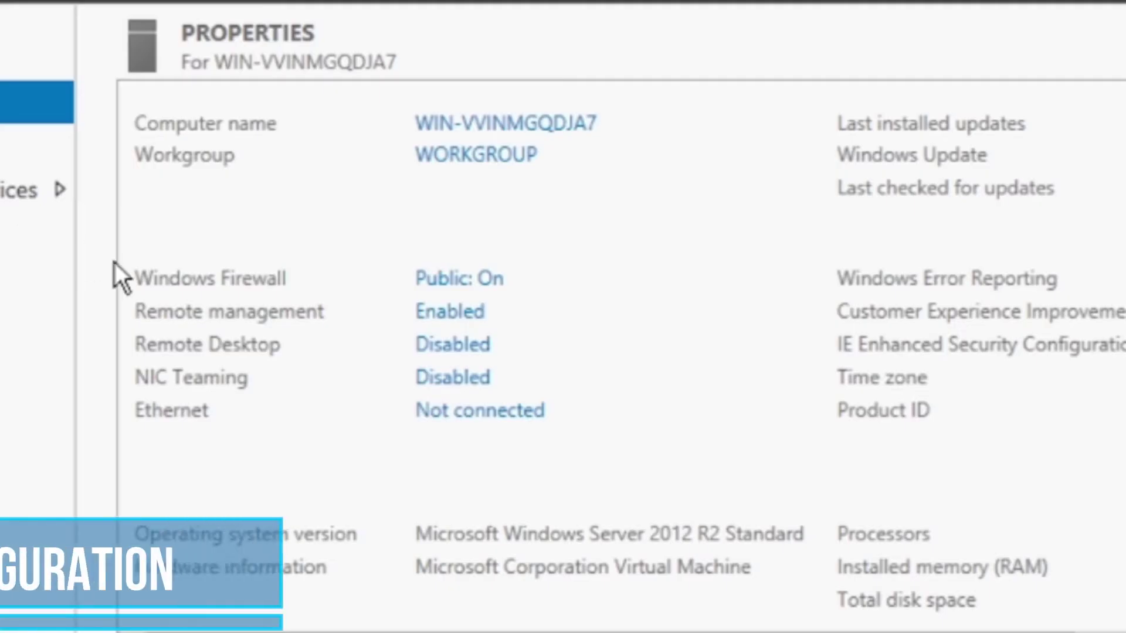
In the allowed apps list, tick Netlogon Service, Remote Desktop and Windows Firewall Remote Management, then save
click(511, 207)
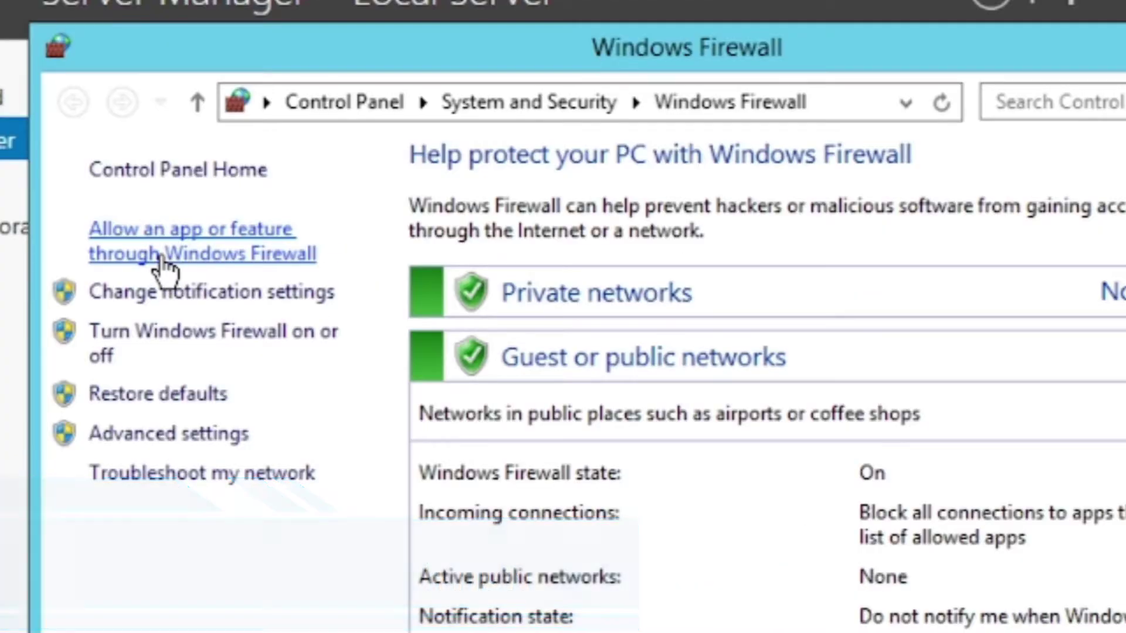
click(160, 258)
scroll(795, 293, down, 2)
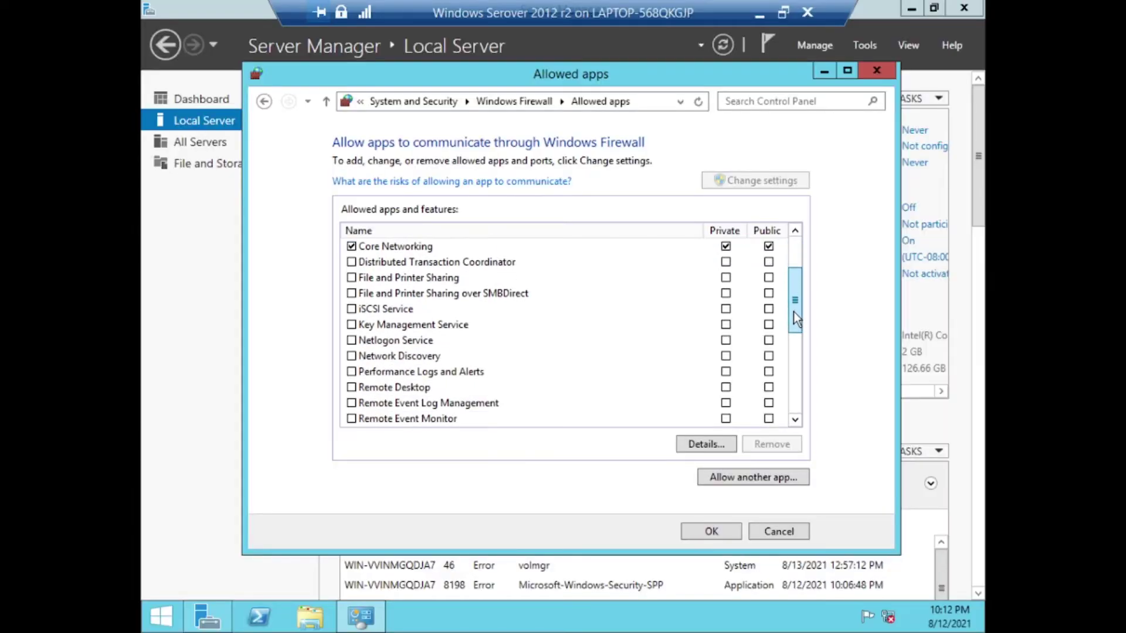
click(351, 340)
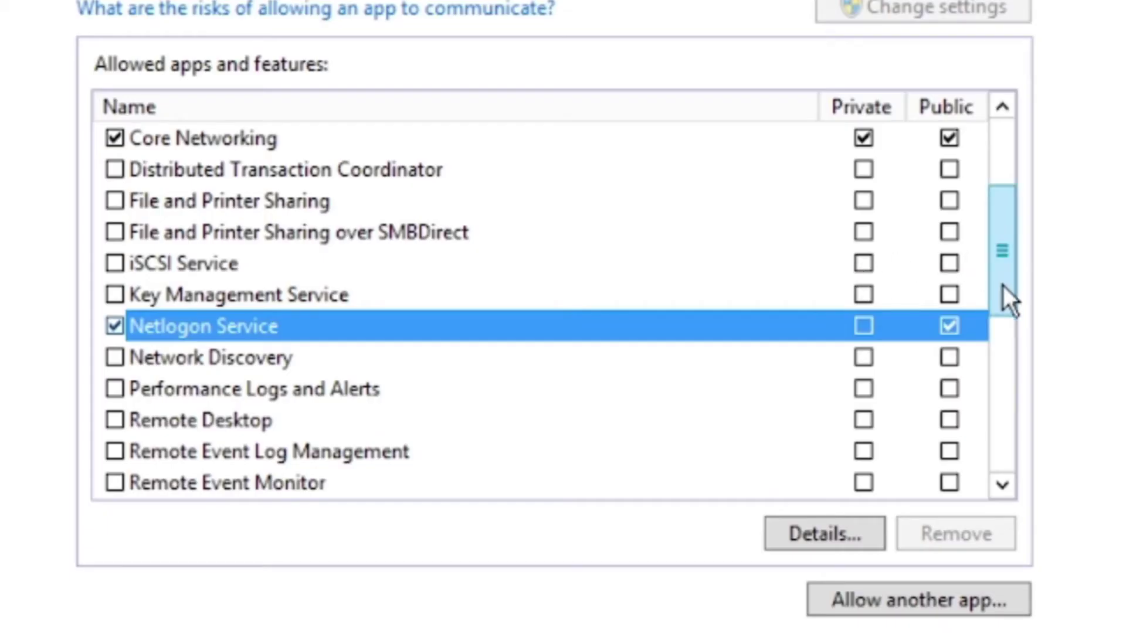
drag(1003, 286, 1003, 340)
click(115, 263)
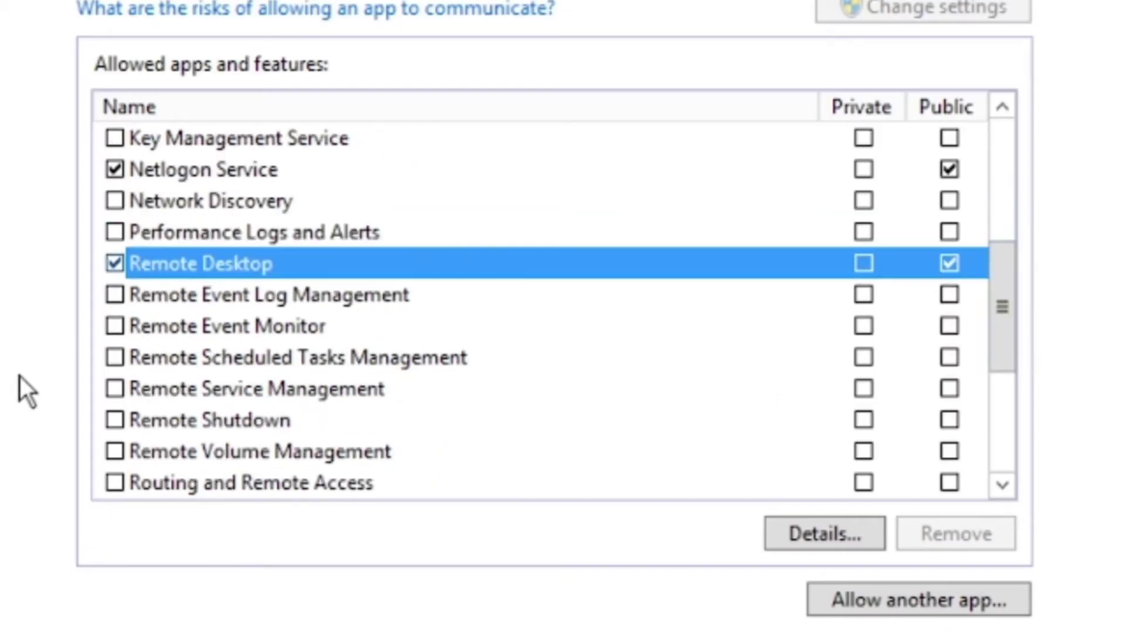
scroll(118, 394, down, 3)
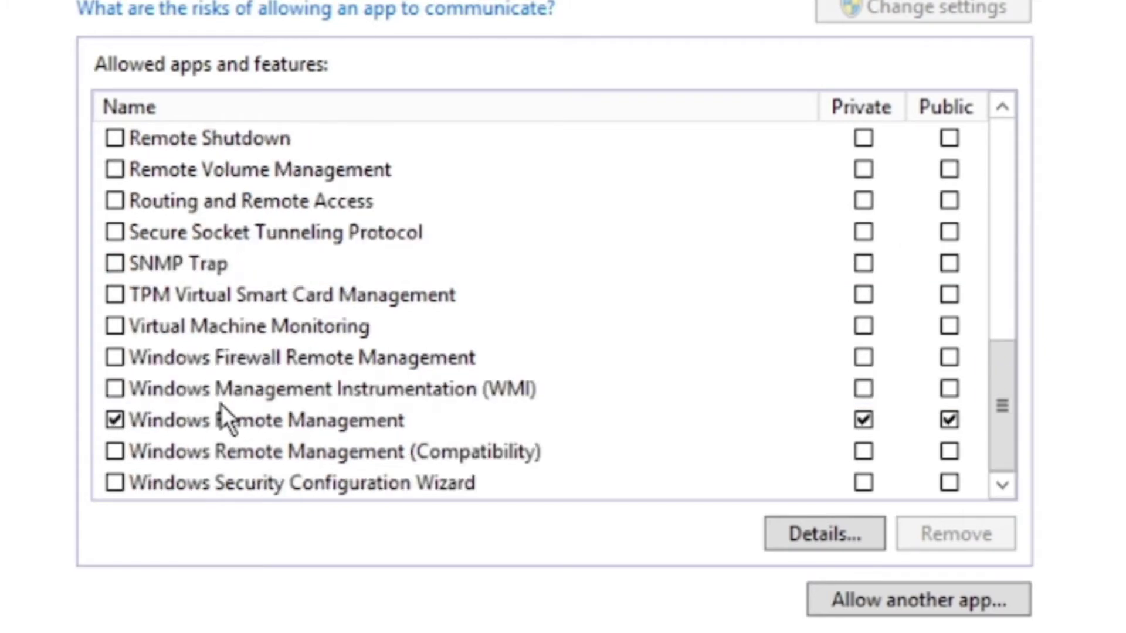
click(114, 357)
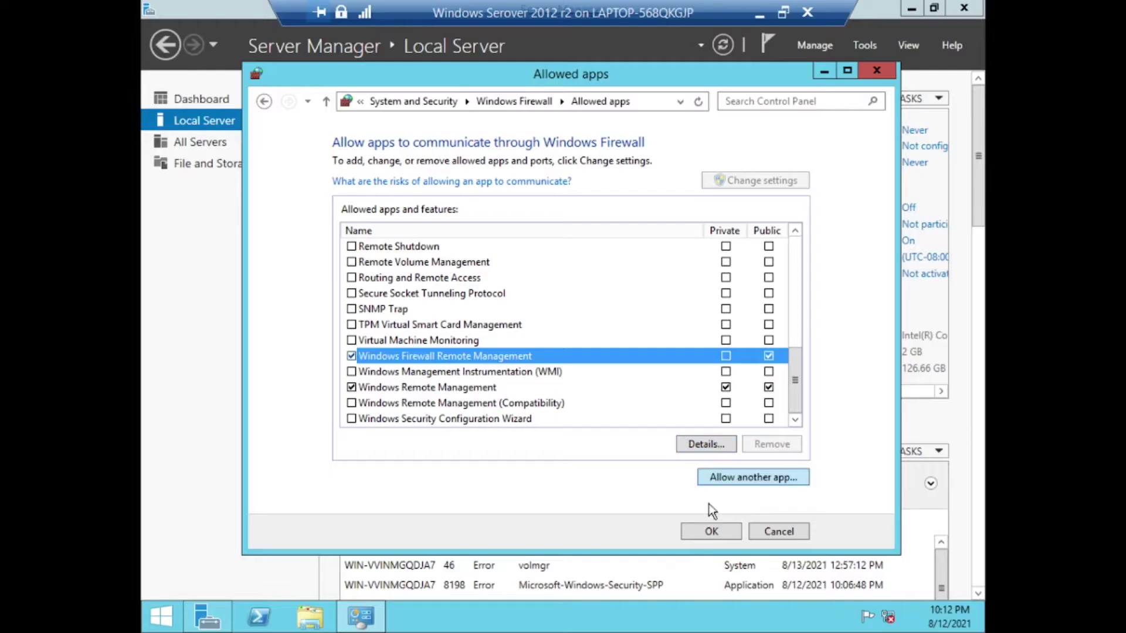
click(711, 529)
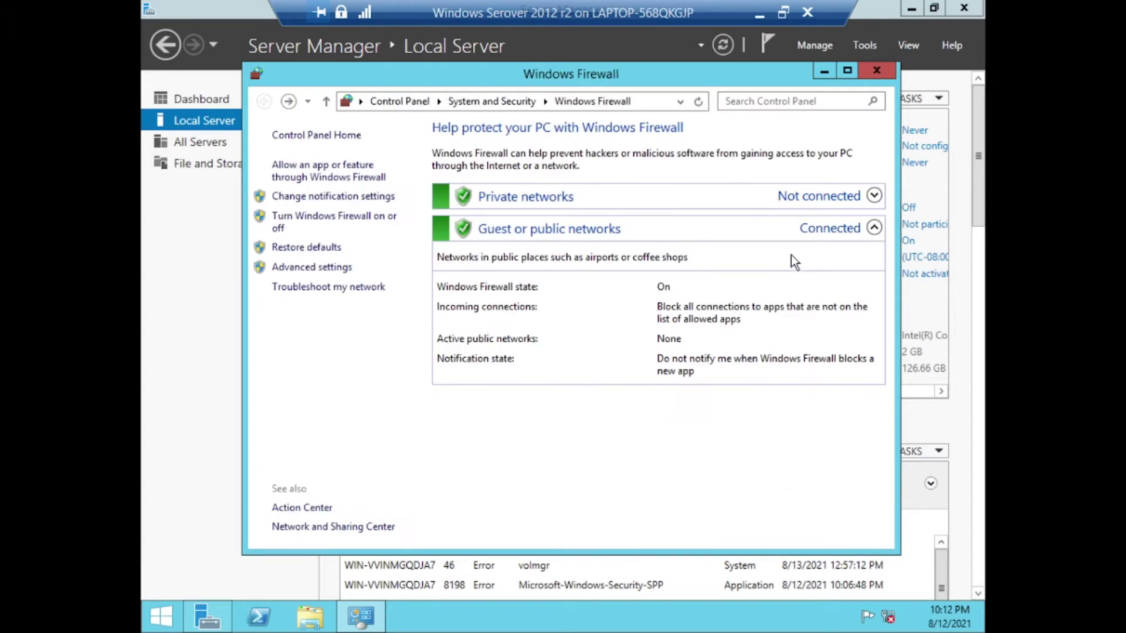
click(876, 70)
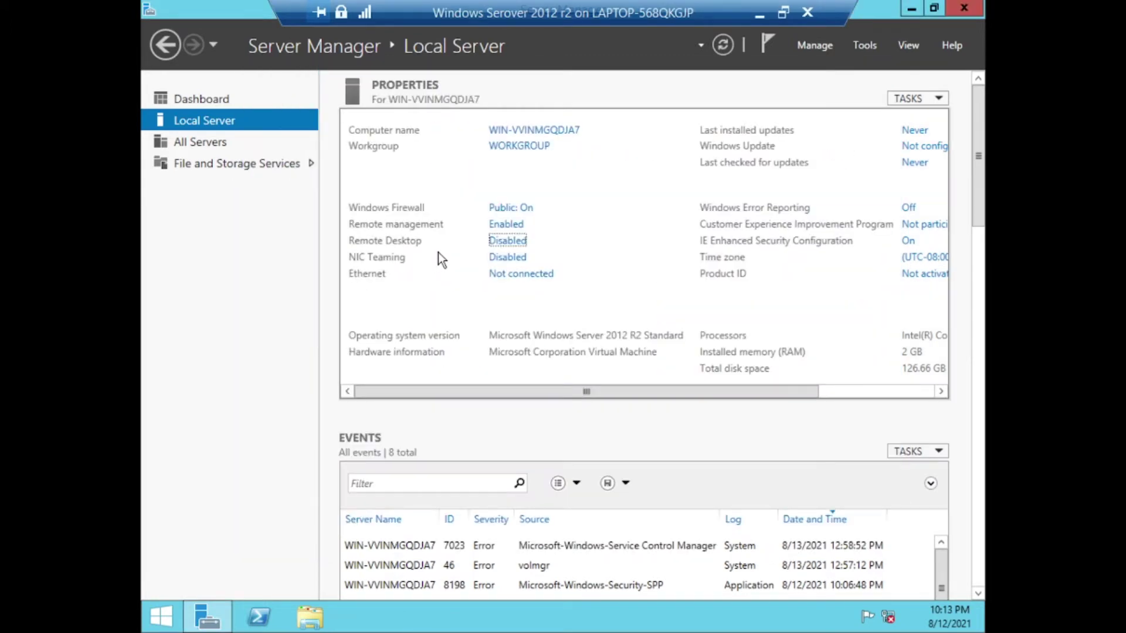
Select 'Allow remote connections to this computer', accept the firewall warning, and apply
click(512, 245)
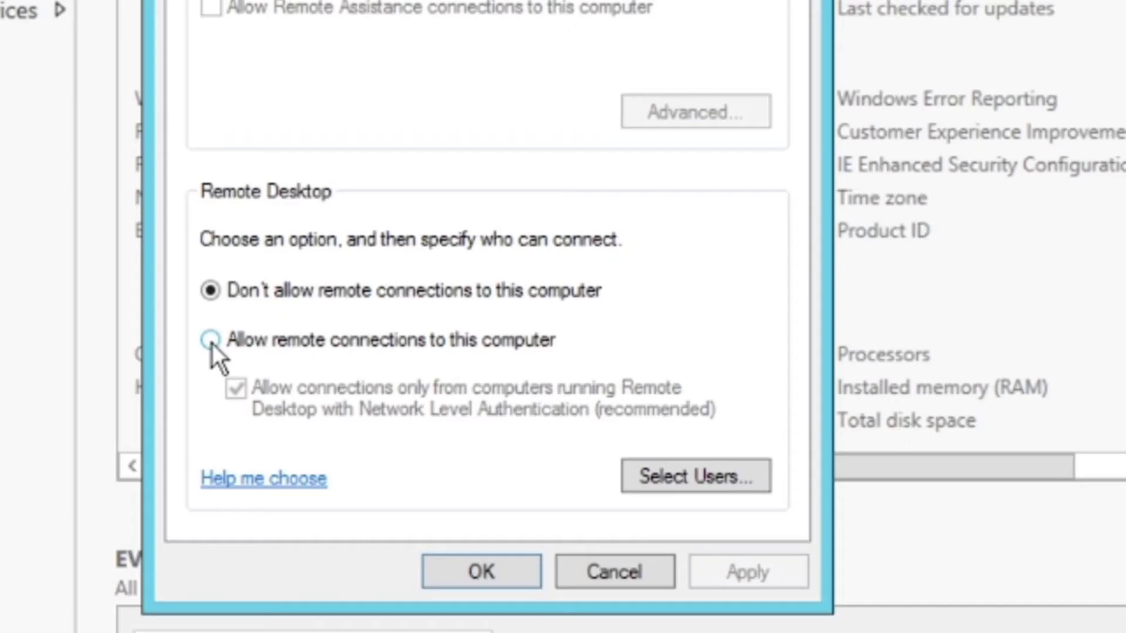
click(211, 342)
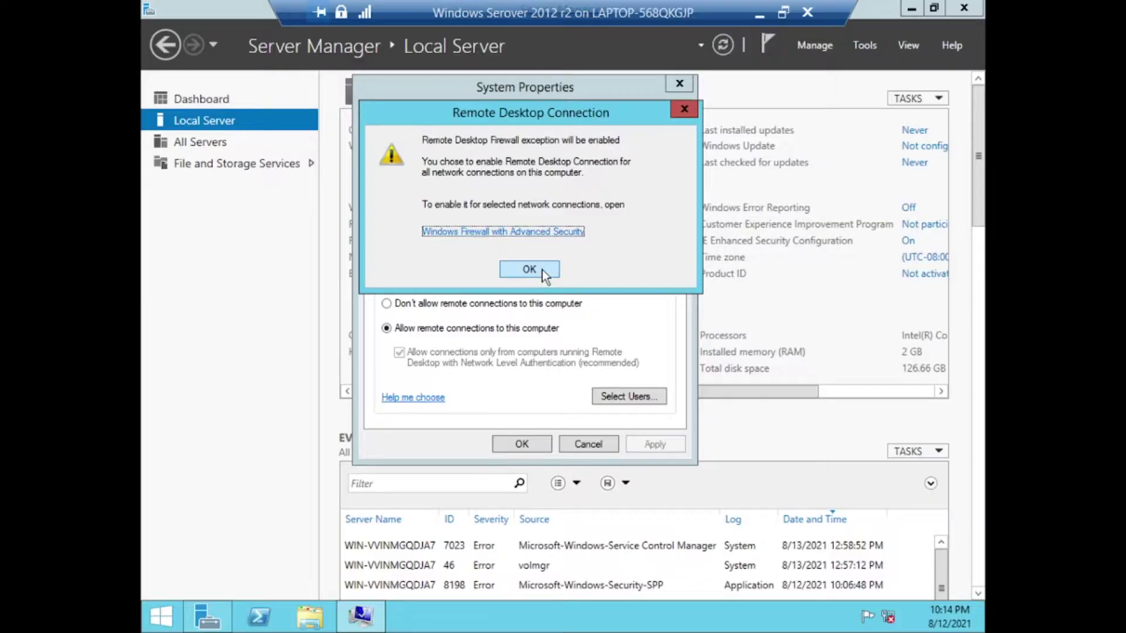
click(496, 222)
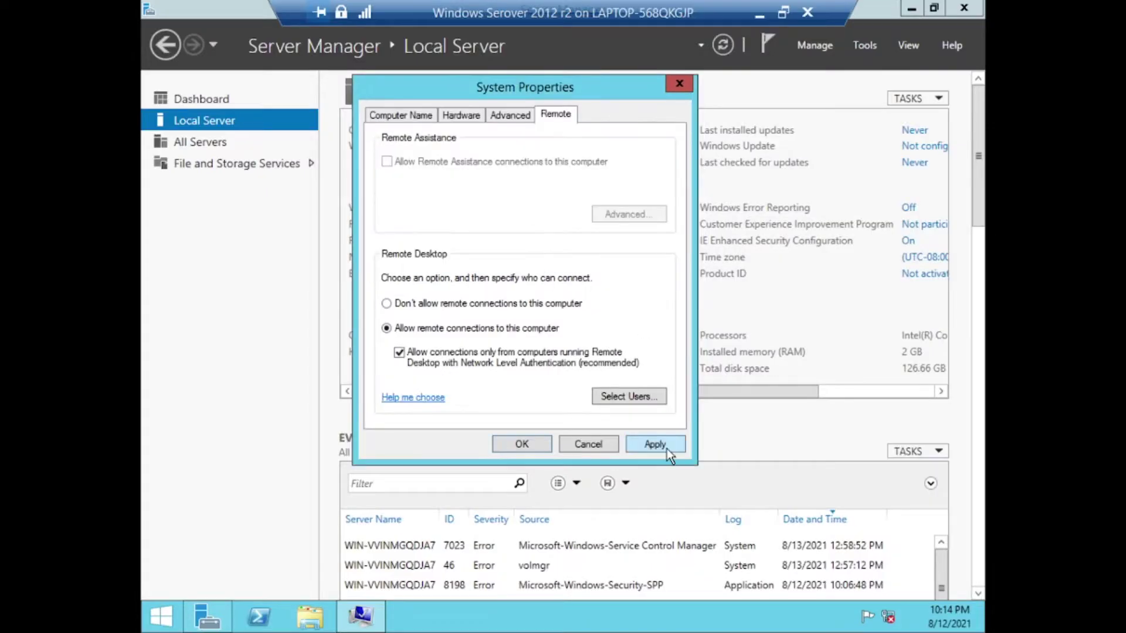
click(547, 444)
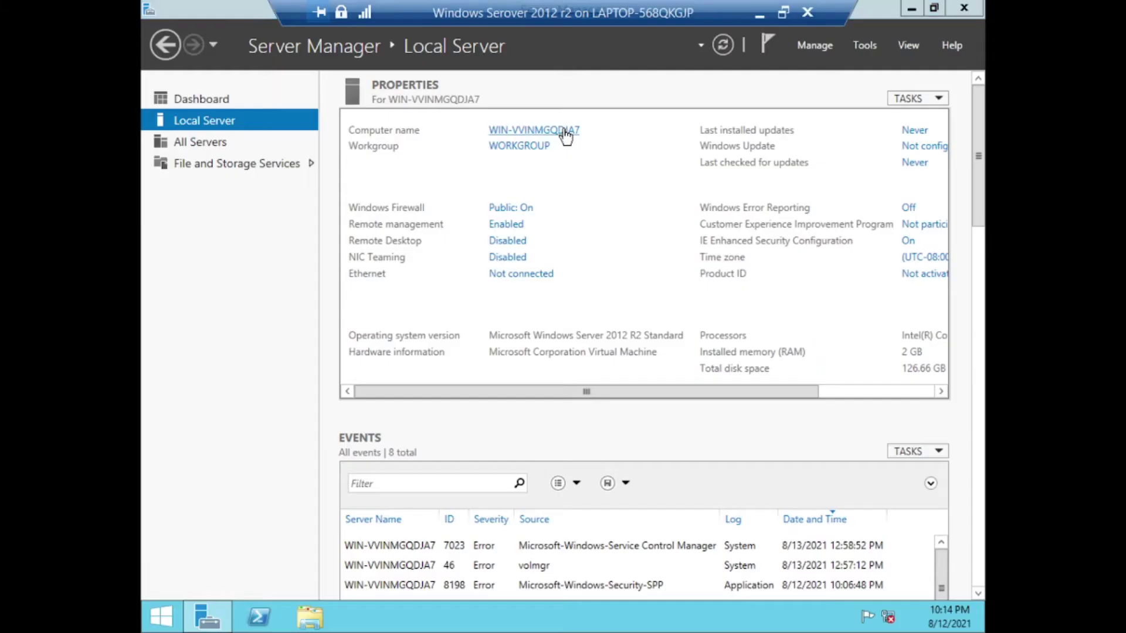
Change the computer name to 'Server' and restart the machine
click(564, 131)
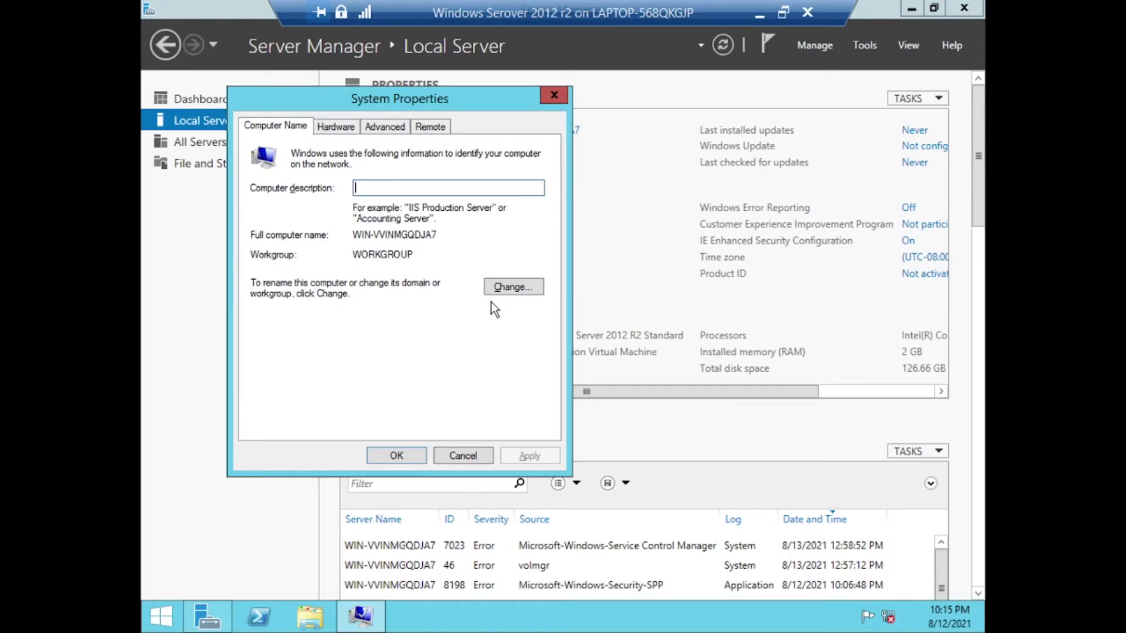
click(511, 288)
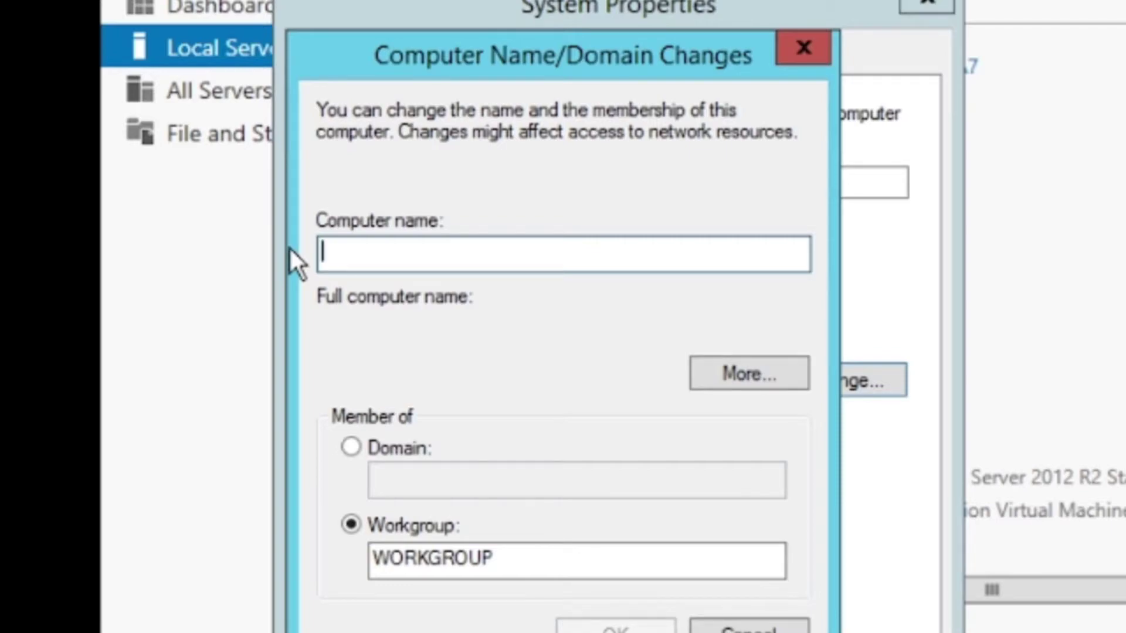
text(Server)
click(609, 628)
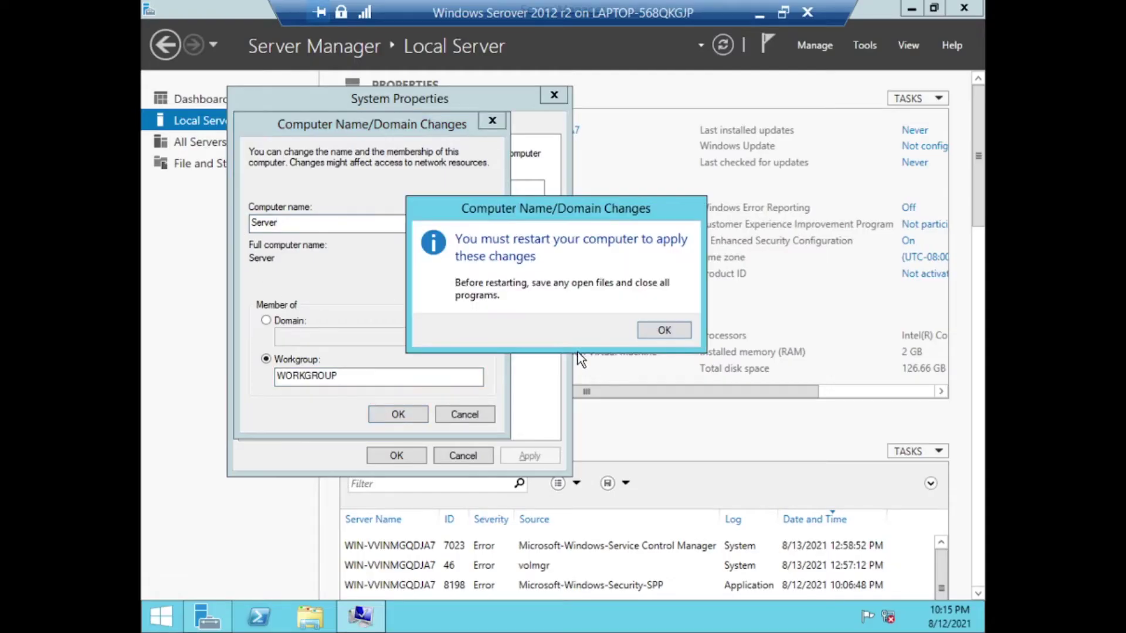
click(662, 329)
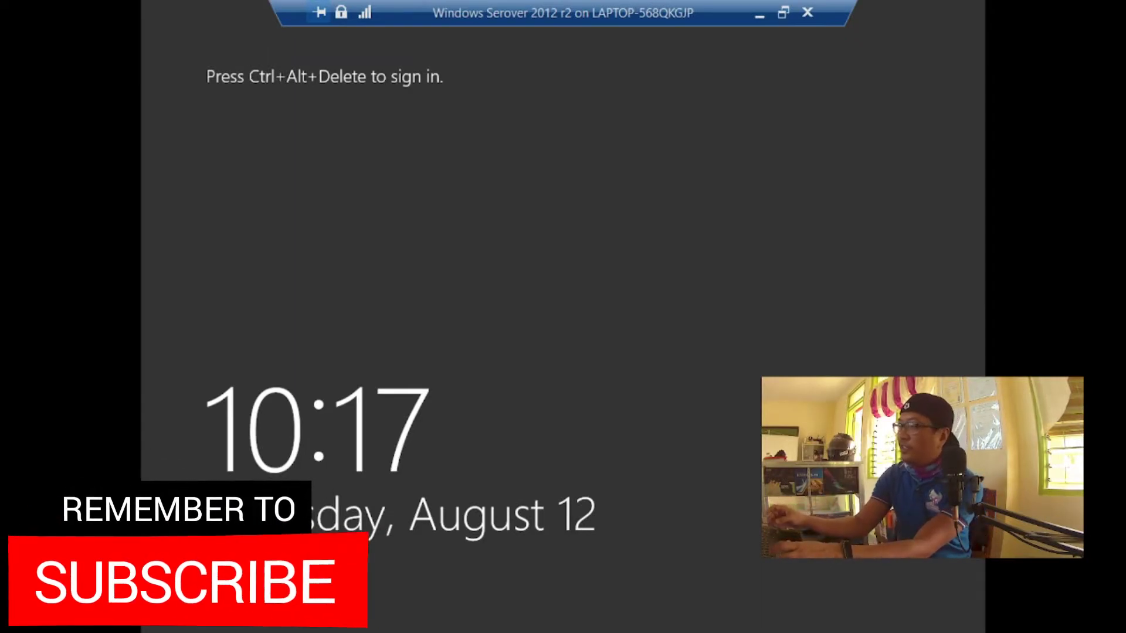
Sign back in with the password, confirm the name Server, and view the Ethernet network connections
key(ctrl+alt+End)
text(*****)
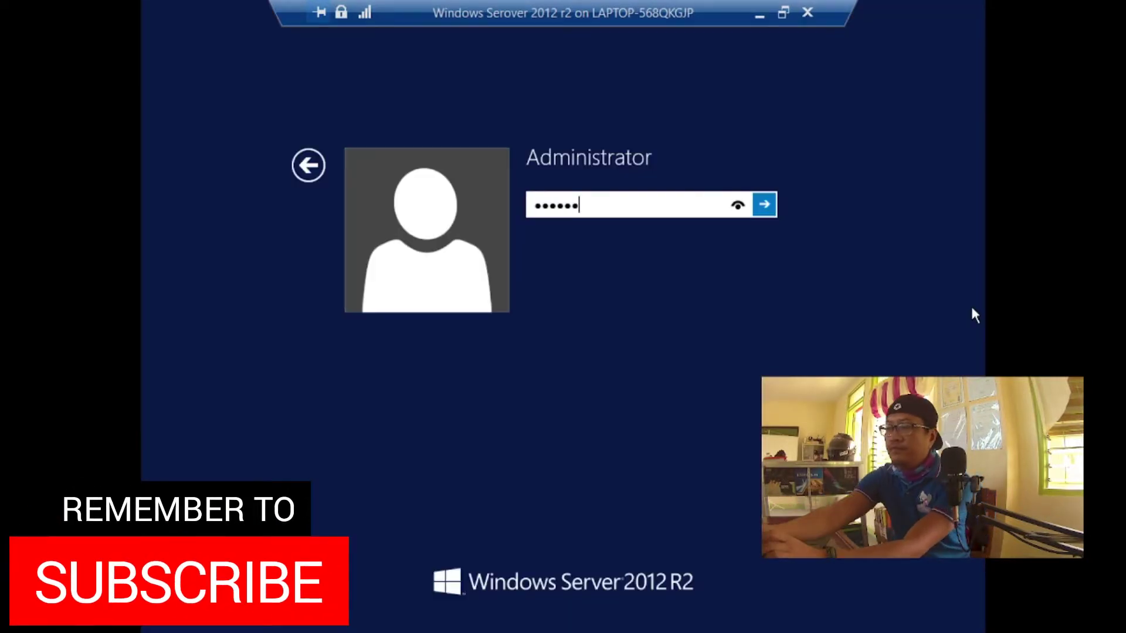
key(Return)
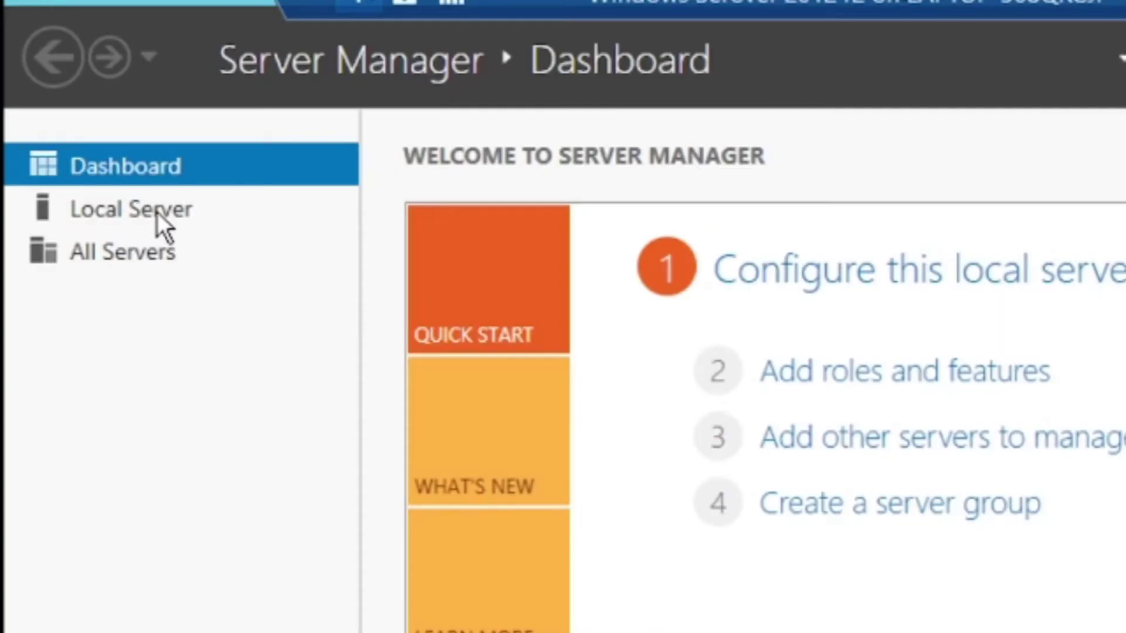
click(157, 215)
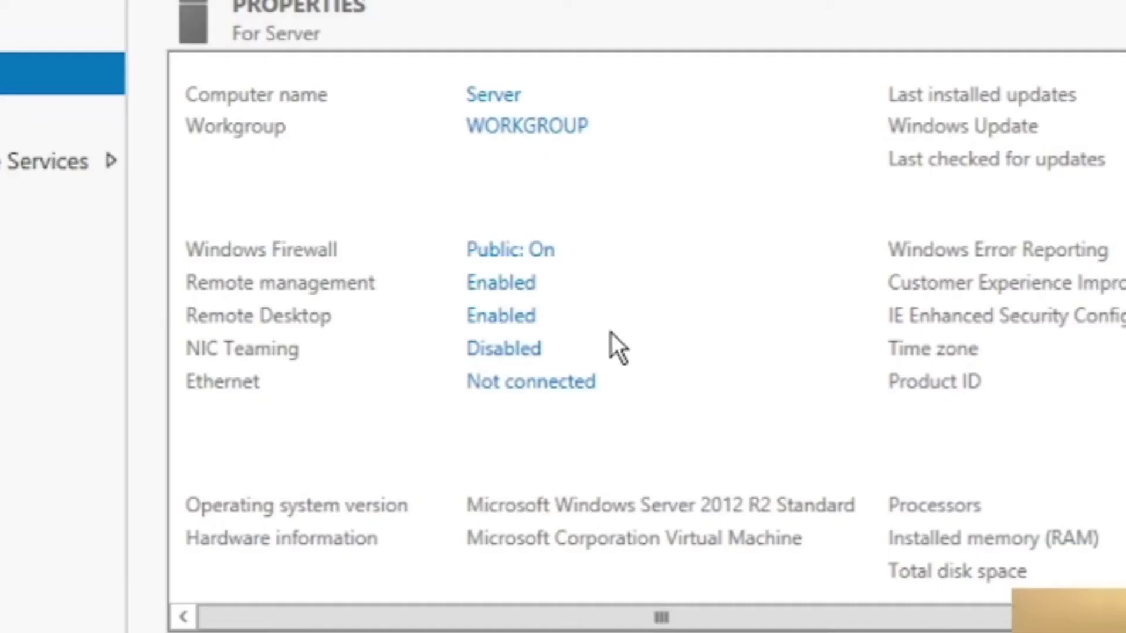
click(542, 274)
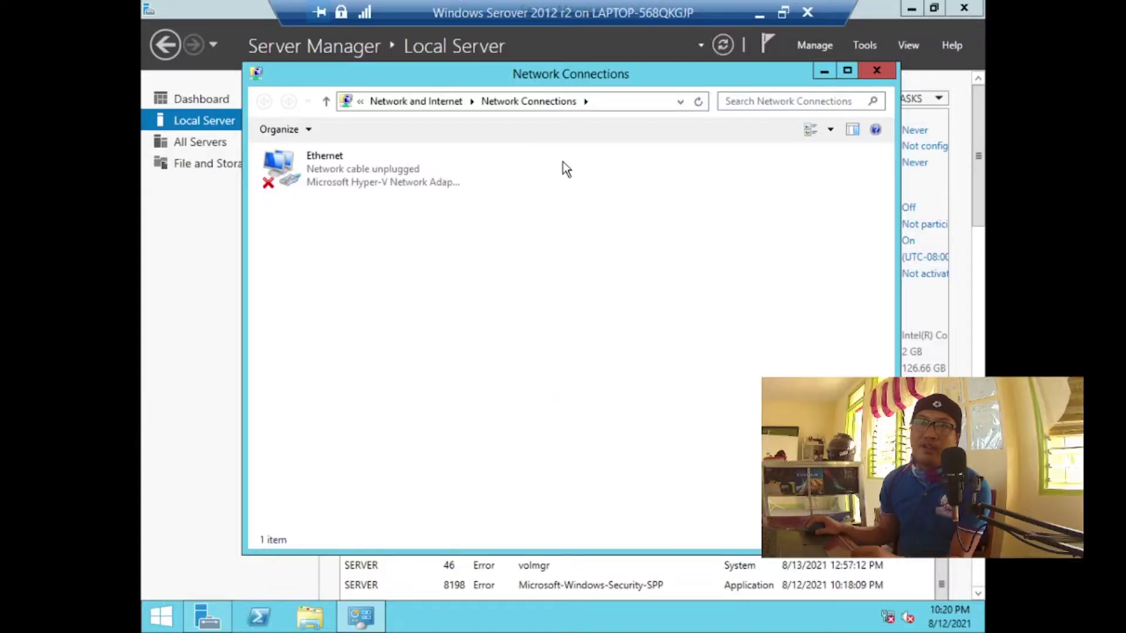
Disable IPv6 on the Ethernet adapter and switch IPv4 to a manually set address
right_click(356, 175)
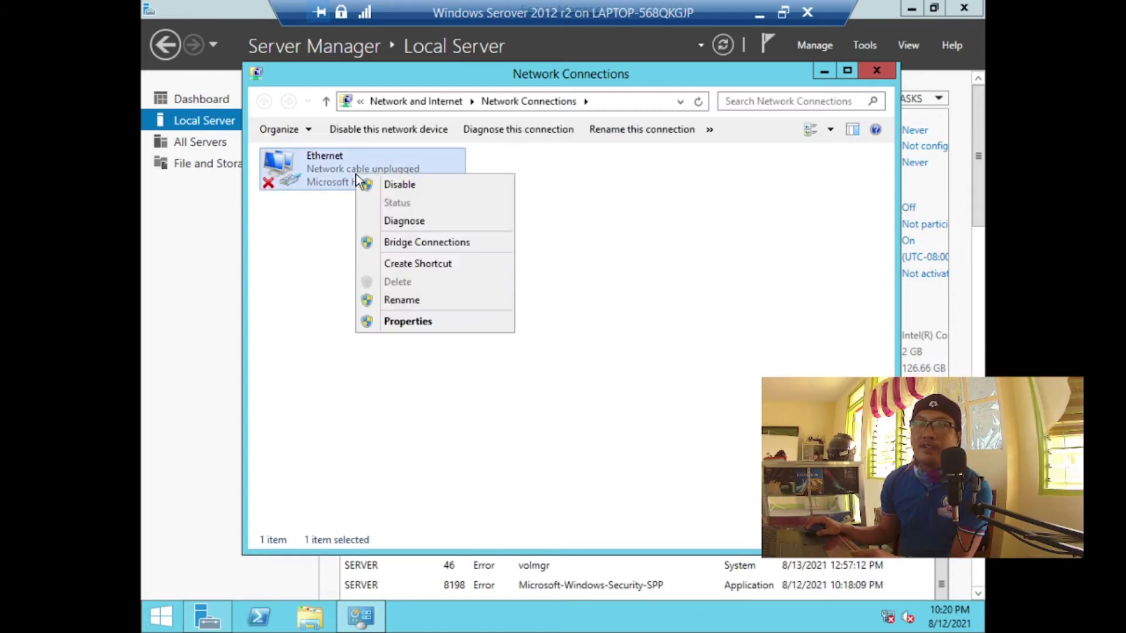
click(441, 327)
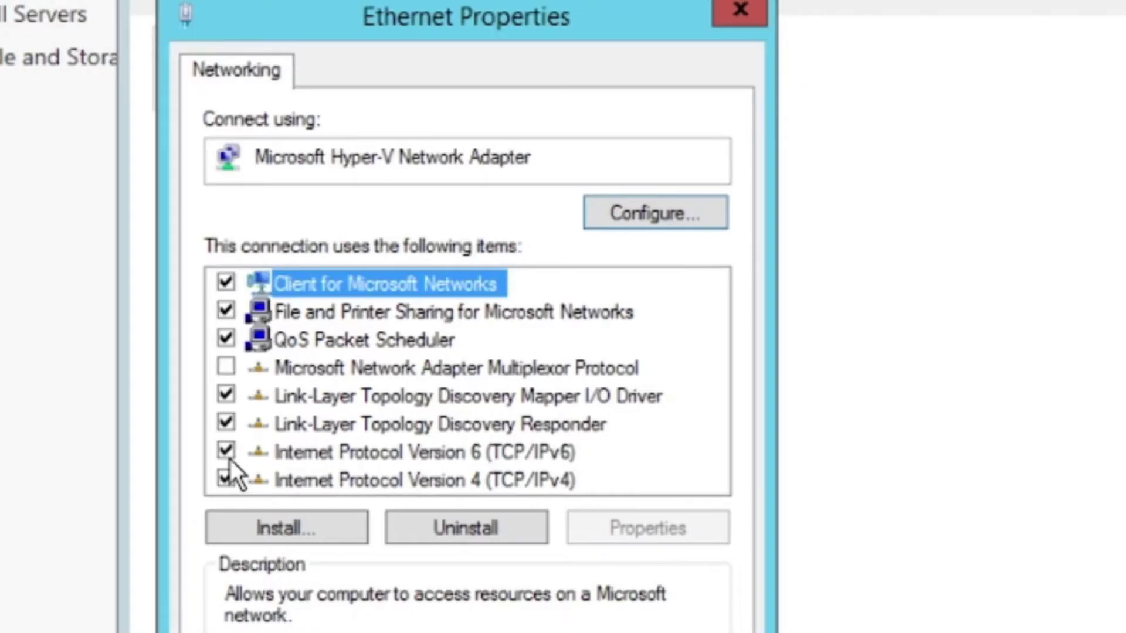
click(226, 451)
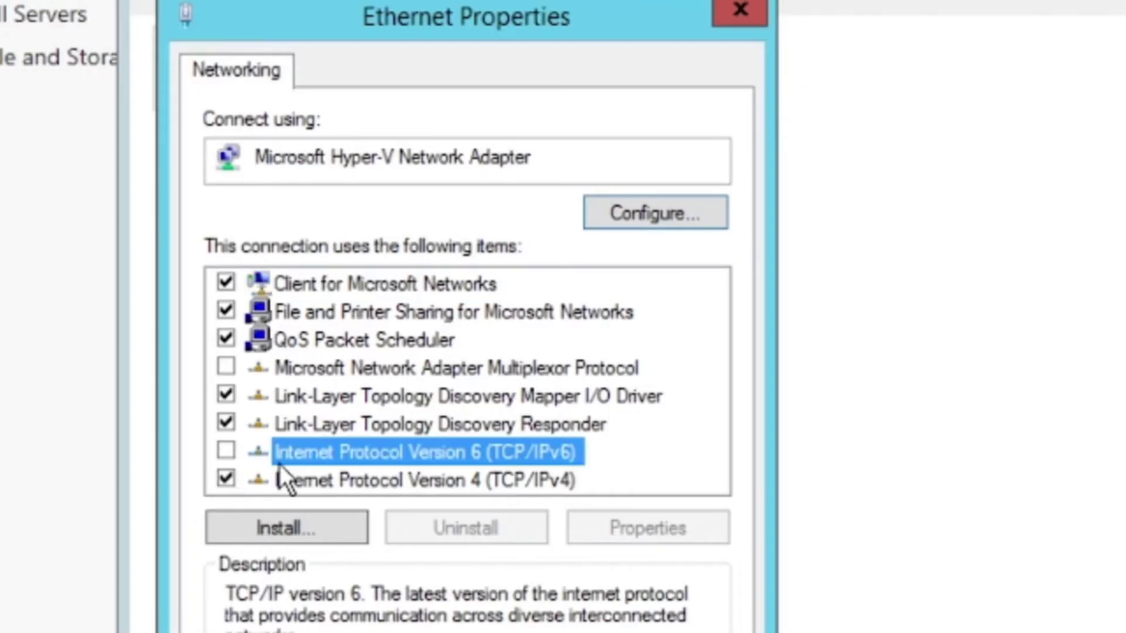
click(378, 483)
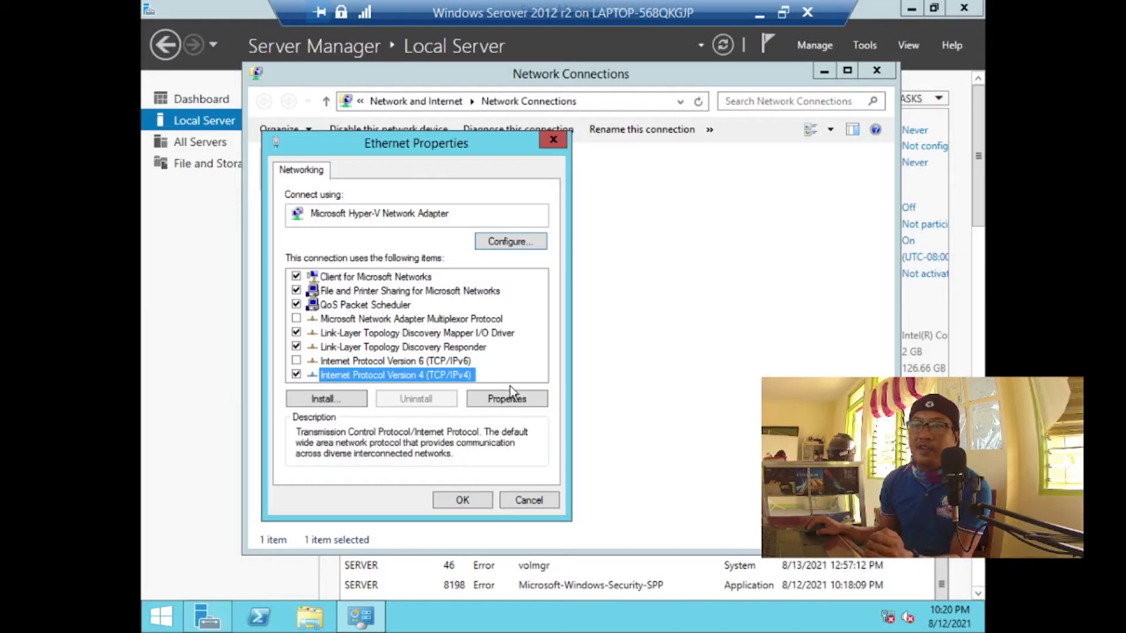
click(507, 398)
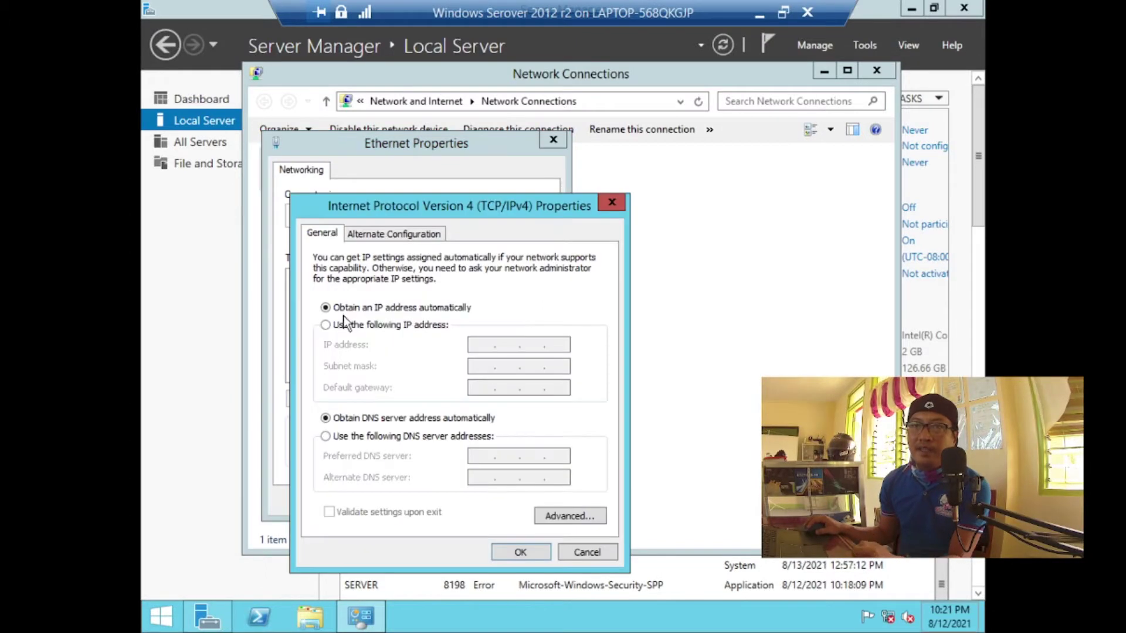
click(341, 327)
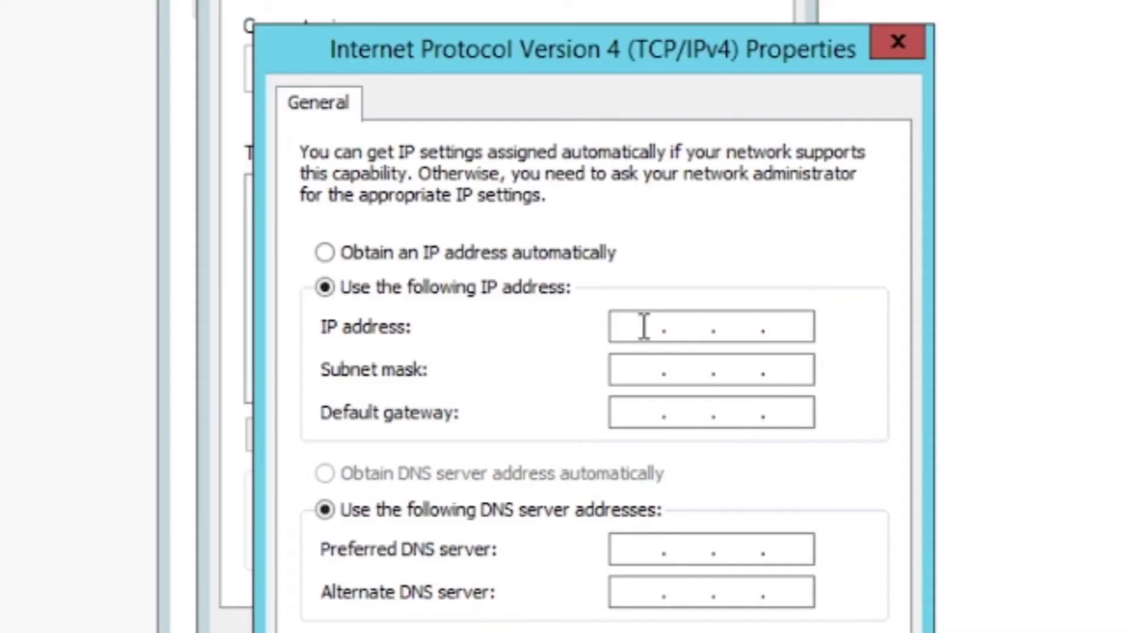
Enter IP 192.168.100.15, mask 255.255.255.0, gateway 192.168.100.1 and a 192.168.100 preferred DNS, then save
click(644, 326)
text(192 . 168 . 100 . 15)
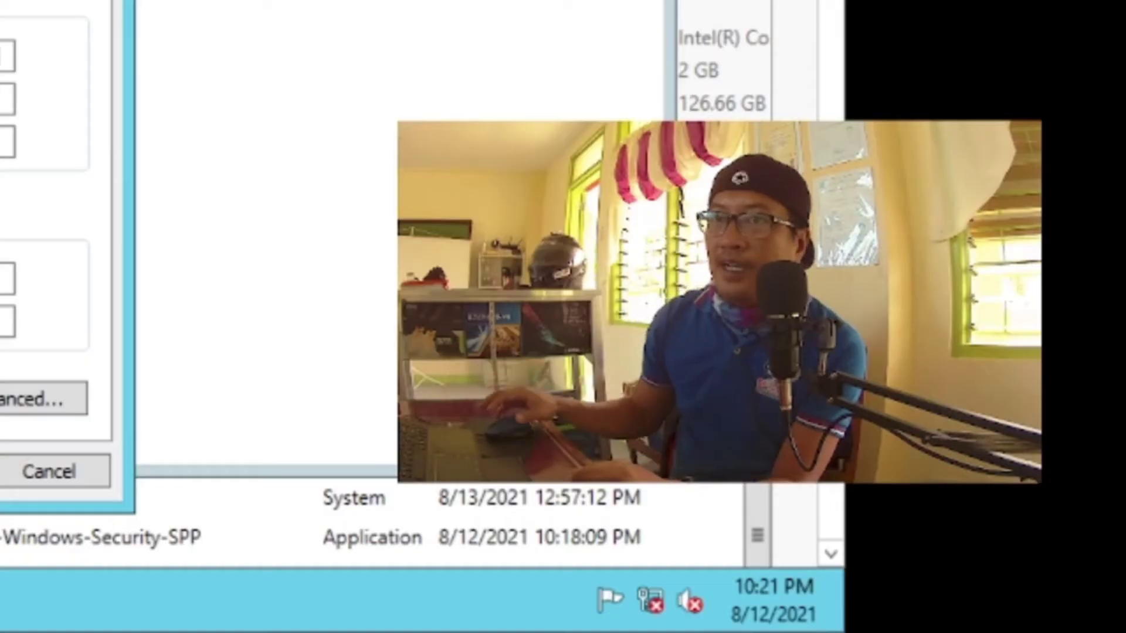
click(635, 369)
click(484, 387)
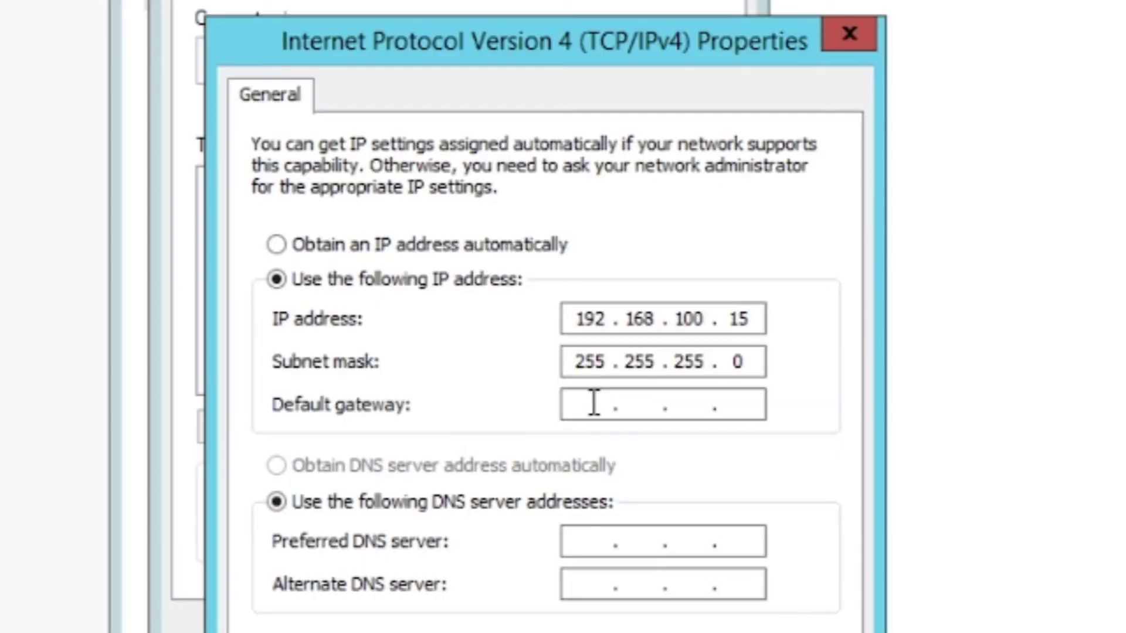
text(192 . 168 . 100 . 1)
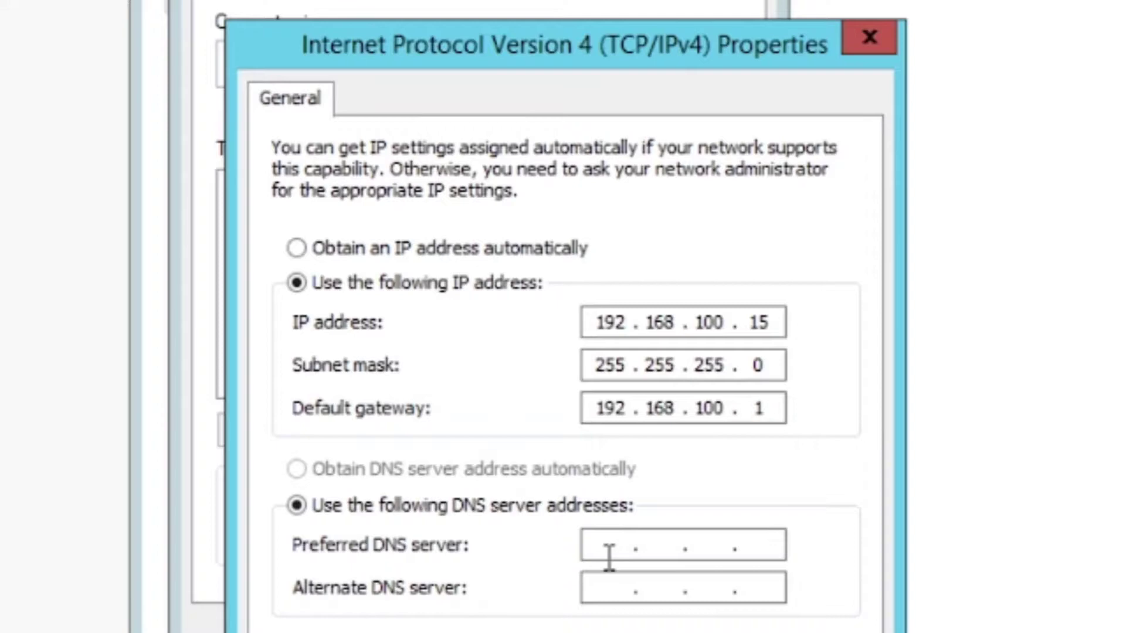
click(609, 557)
text(192.168.1)
text(00 )
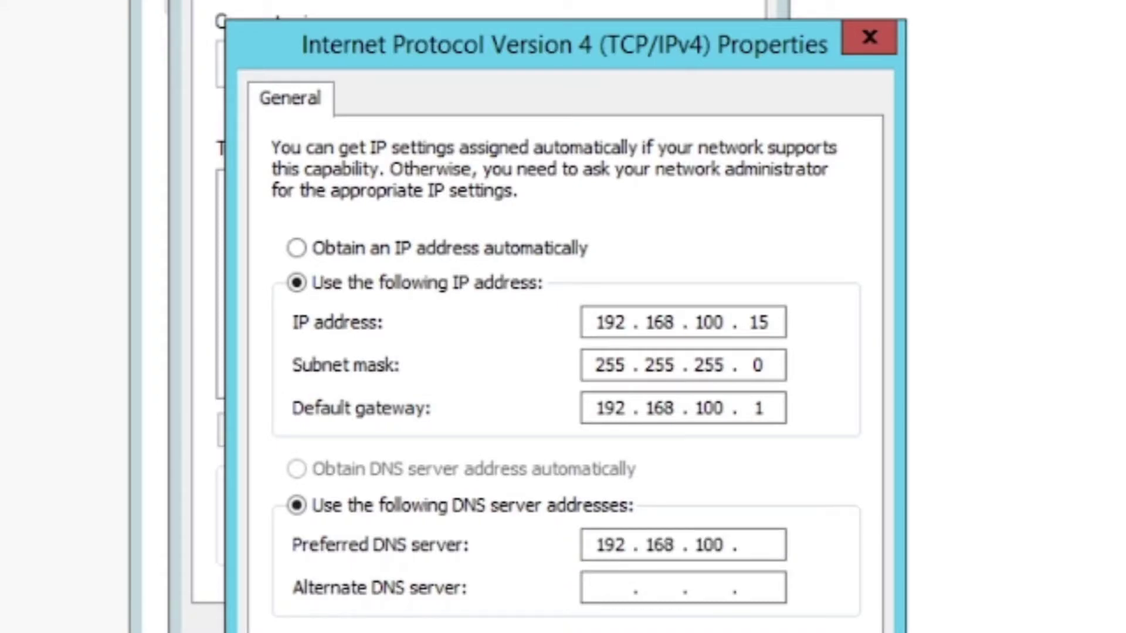
text(15)
click(515, 550)
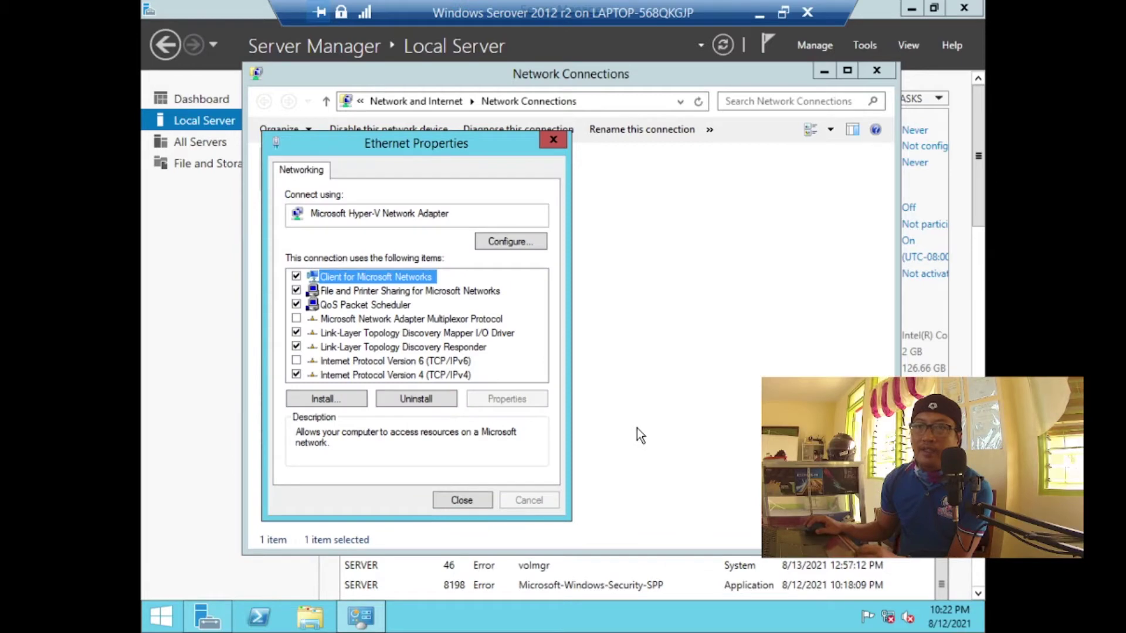
click(487, 500)
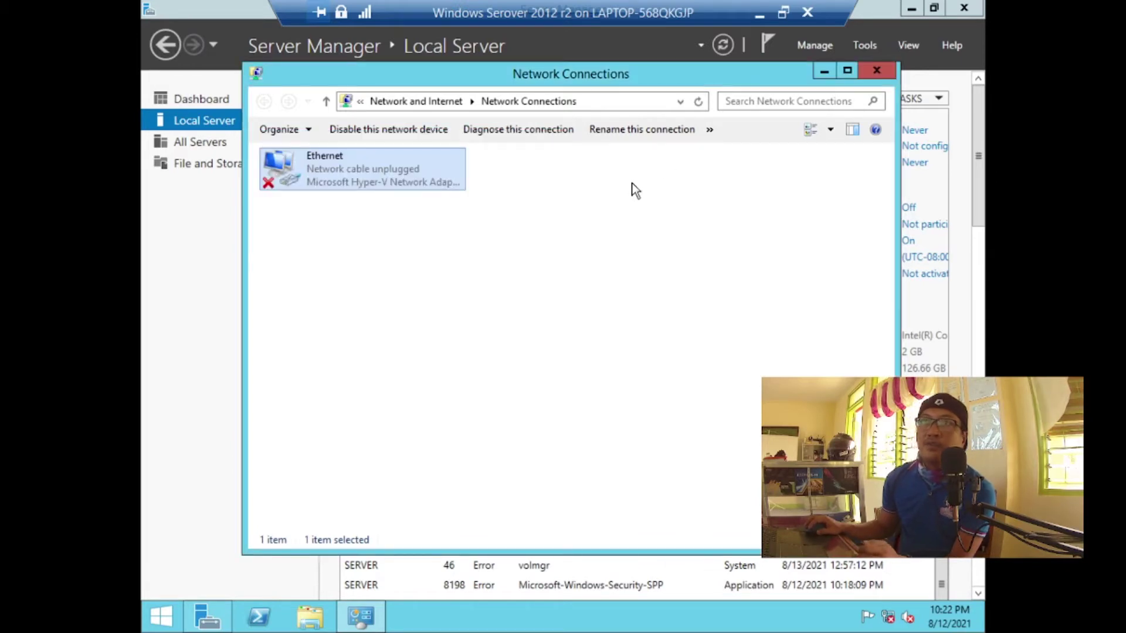
Run a role-based Add Roles and Features install on this server, selecting DNS Server plus its management tools
click(890, 74)
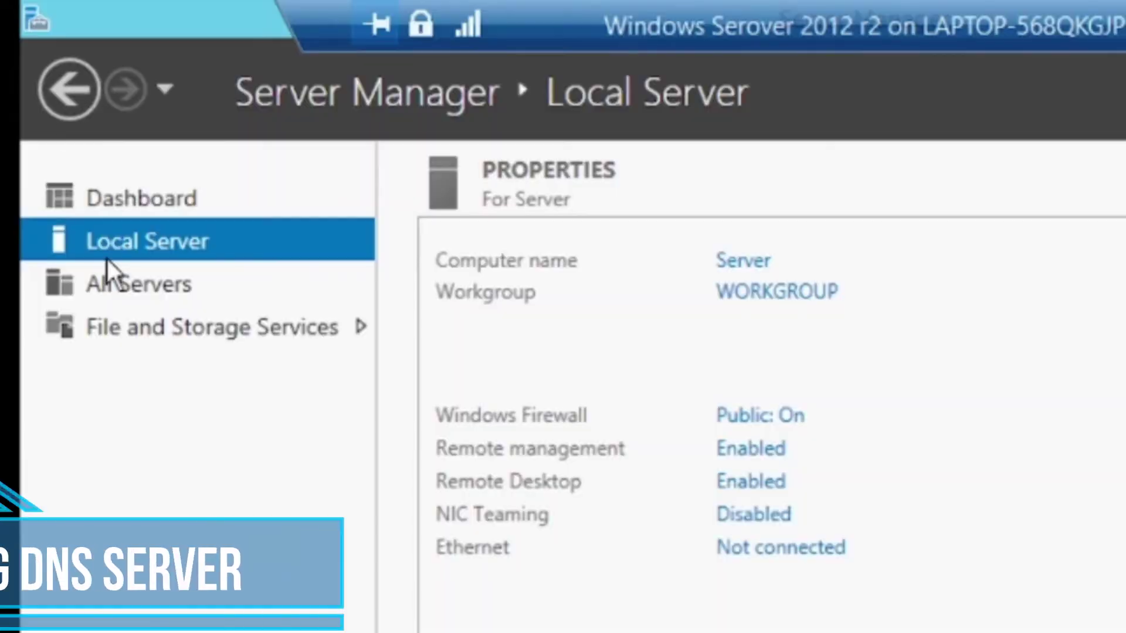
click(183, 205)
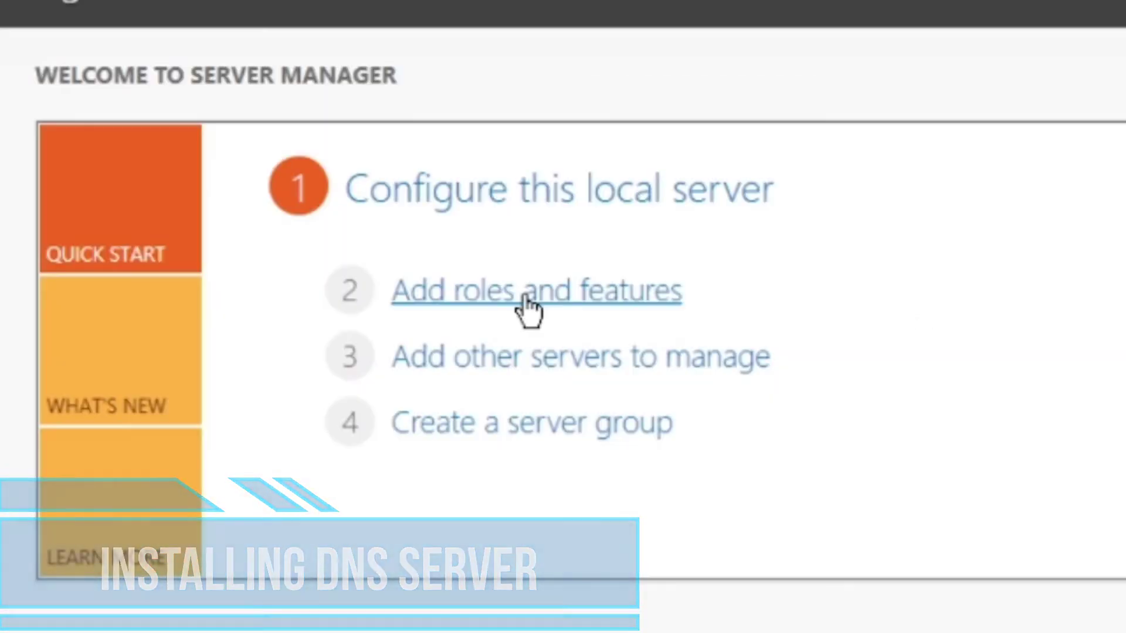
click(586, 206)
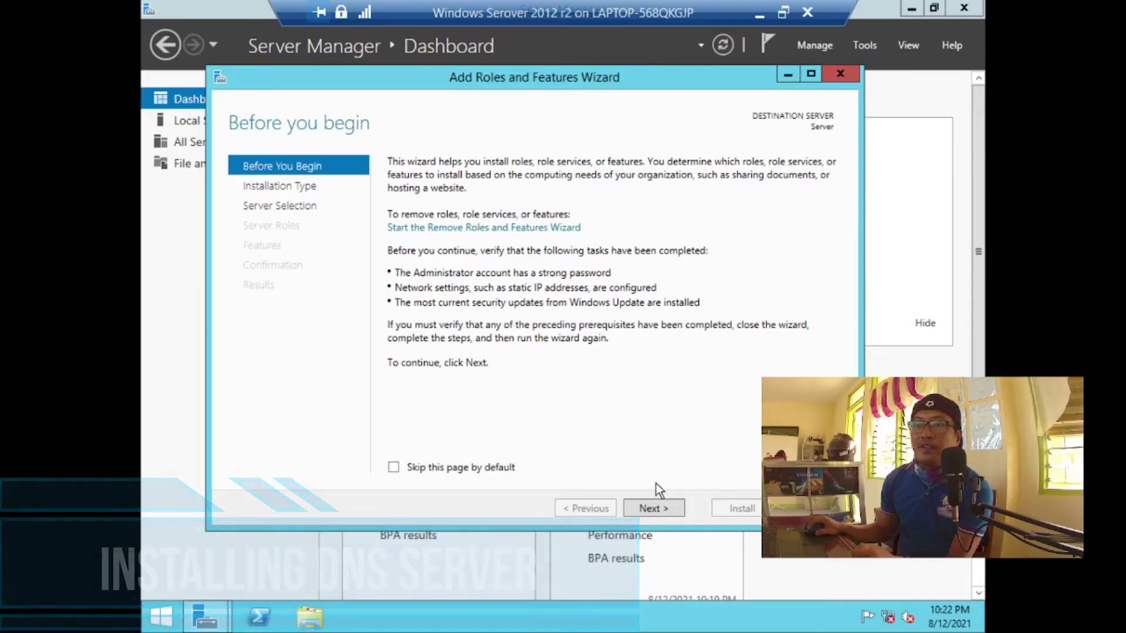
click(654, 507)
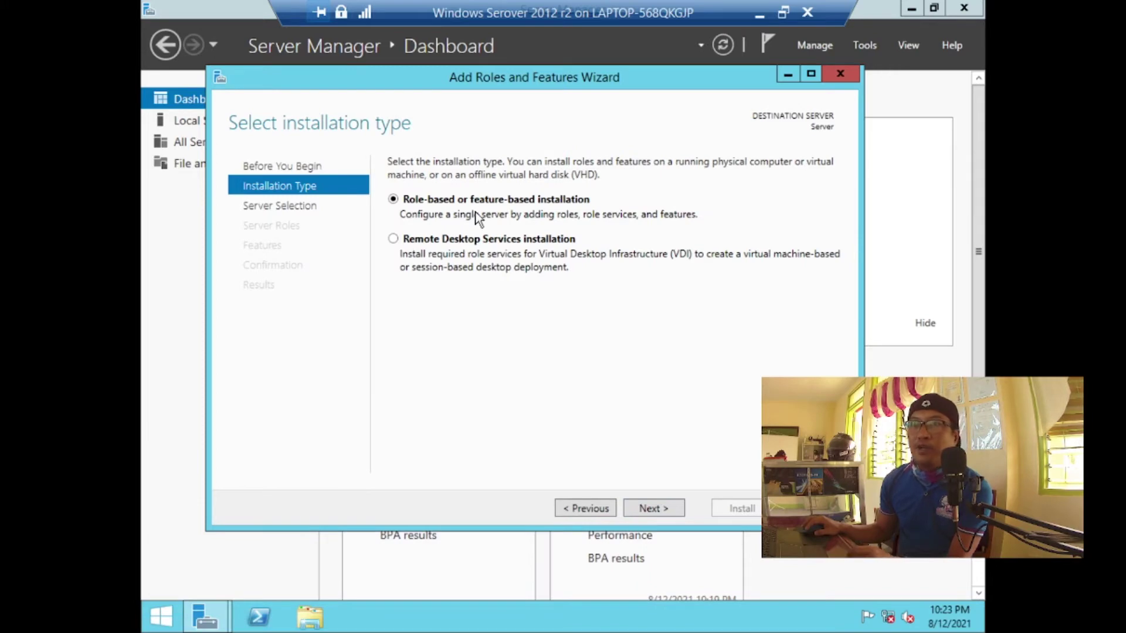
click(662, 510)
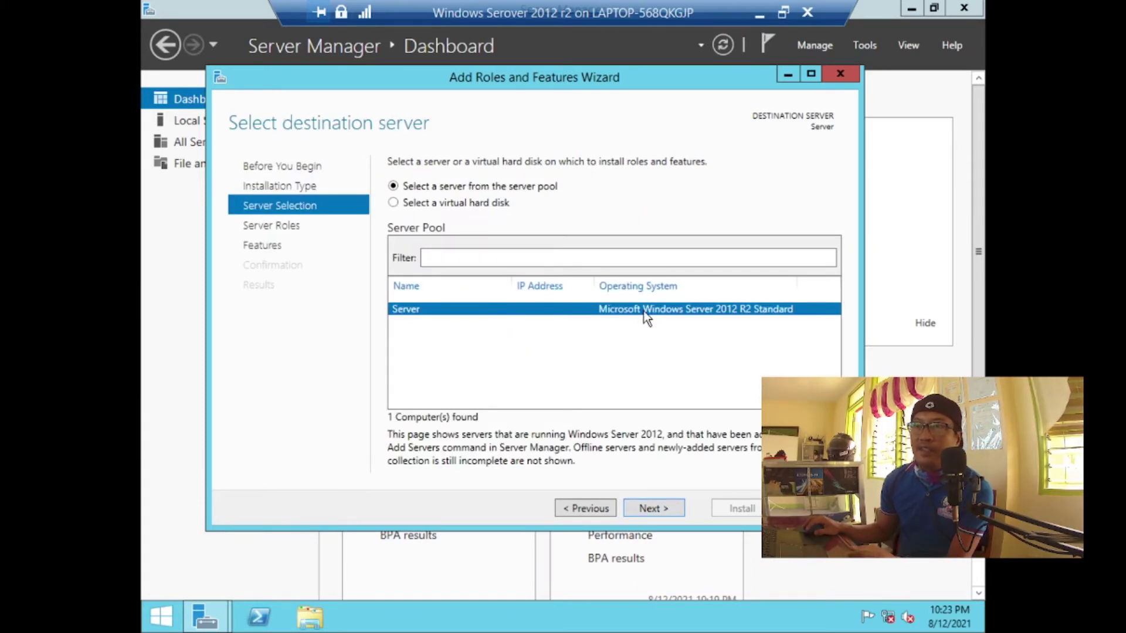
click(679, 510)
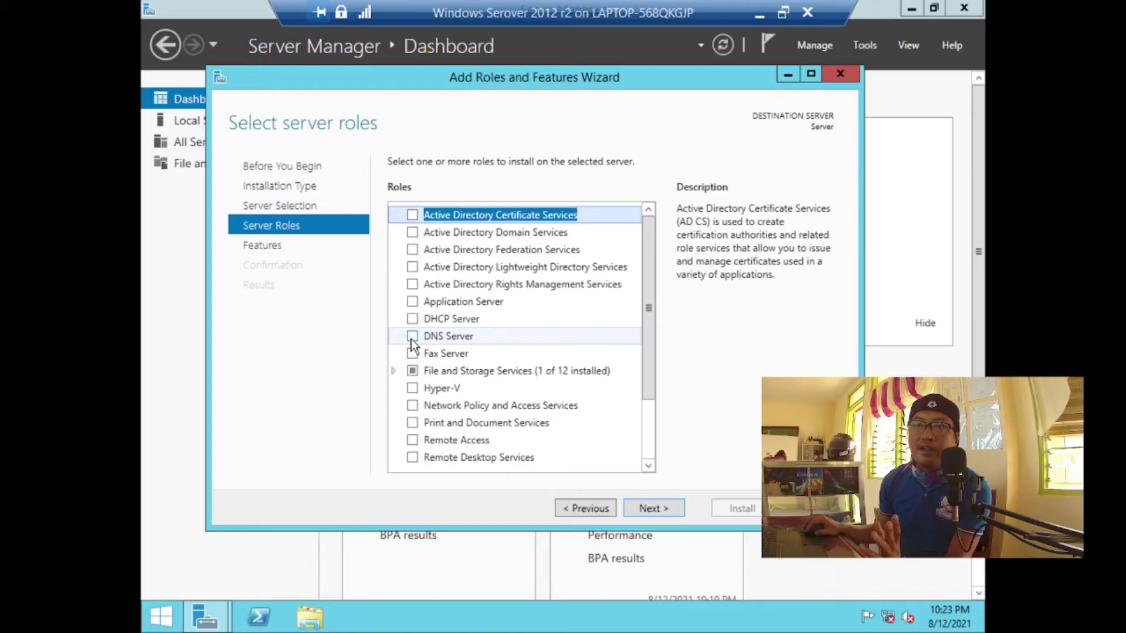
click(411, 338)
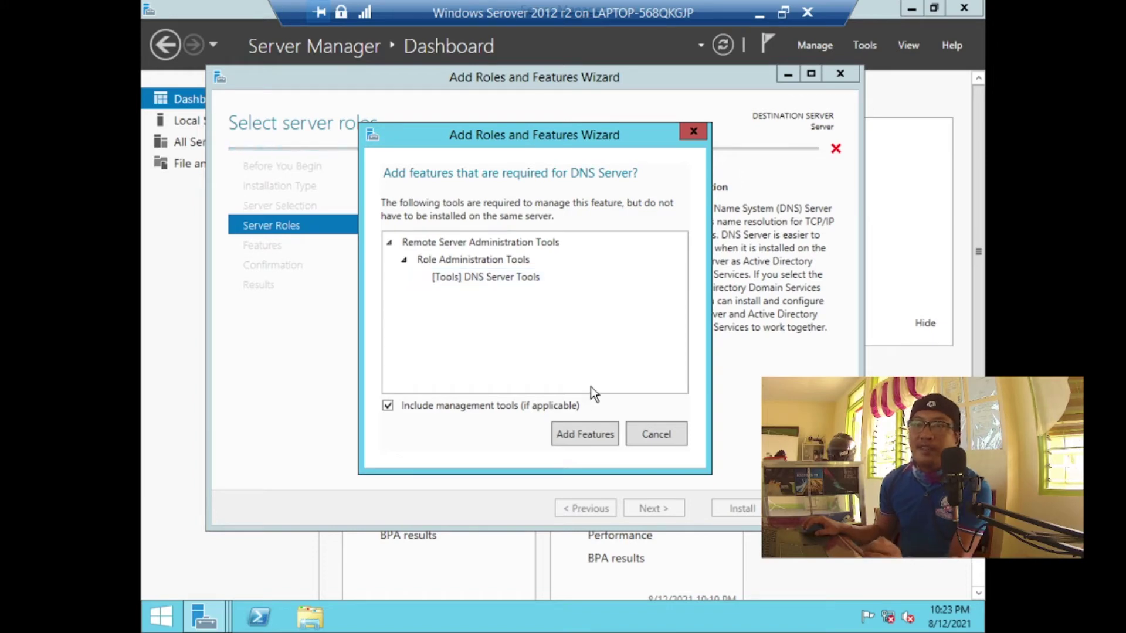
click(592, 433)
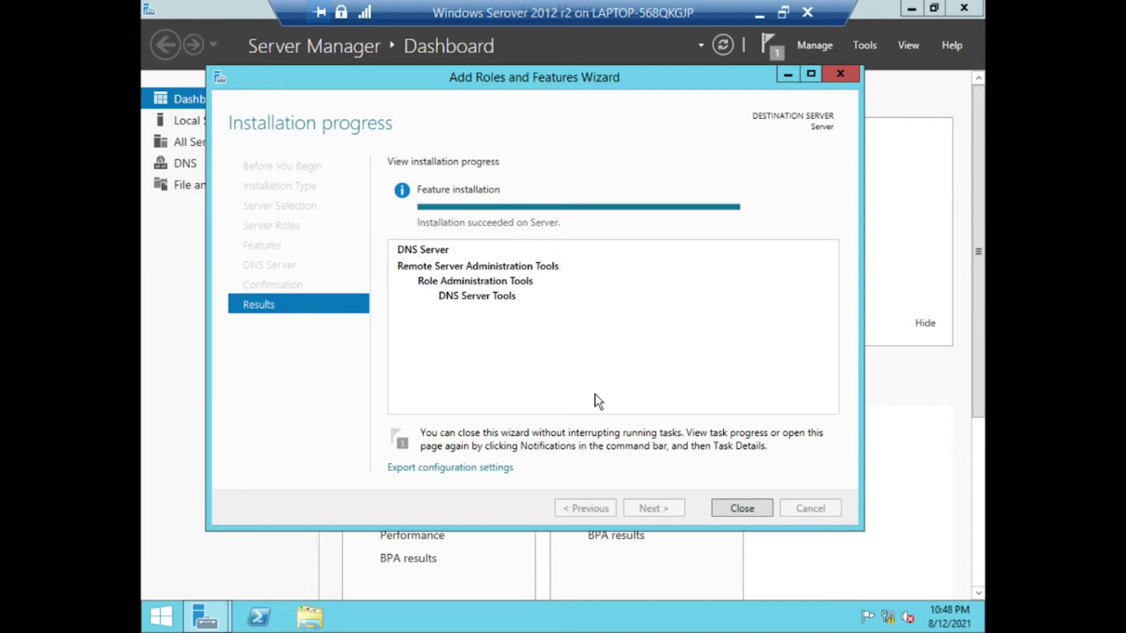
click(742, 508)
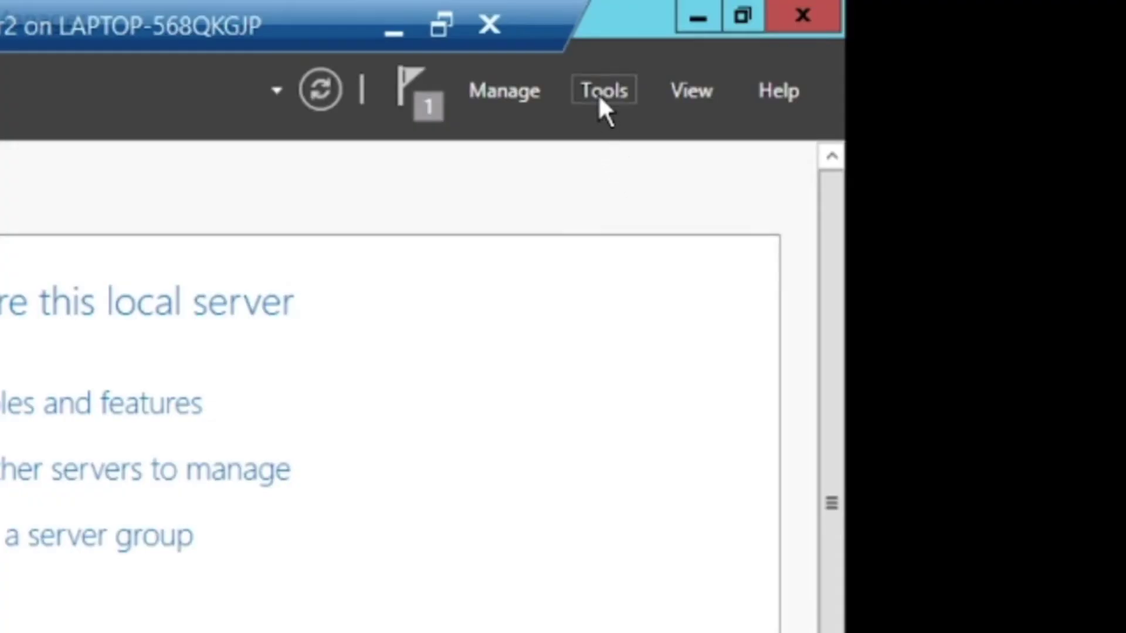
Launch DNS from the Tools menu and expand SERVER to reveal Forward Lookup Zones
click(862, 47)
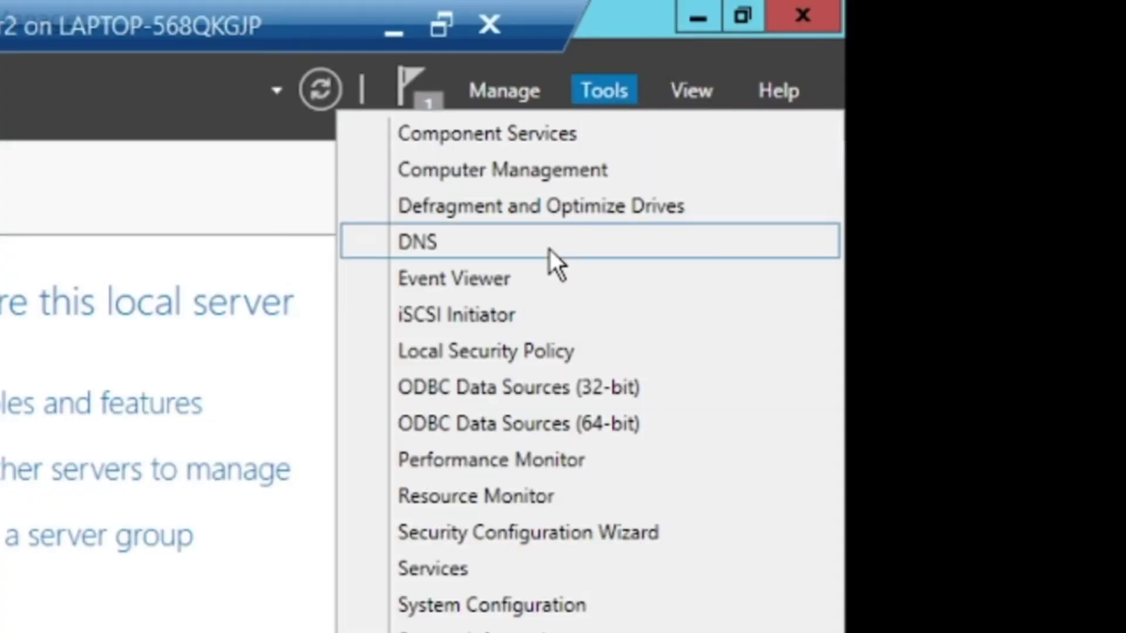
click(550, 246)
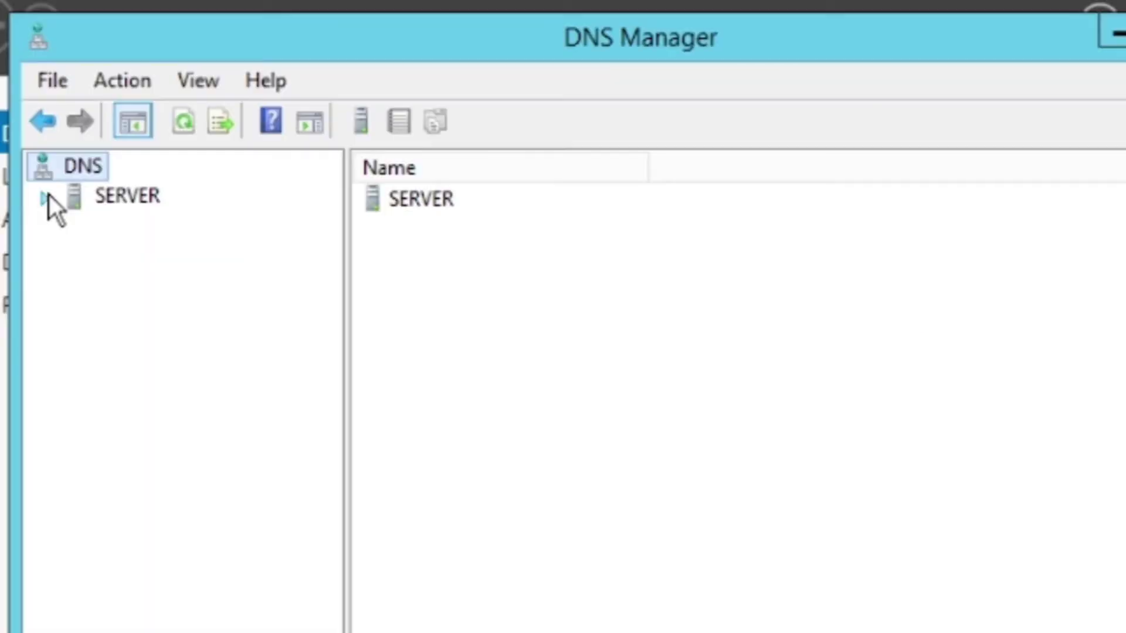
click(196, 131)
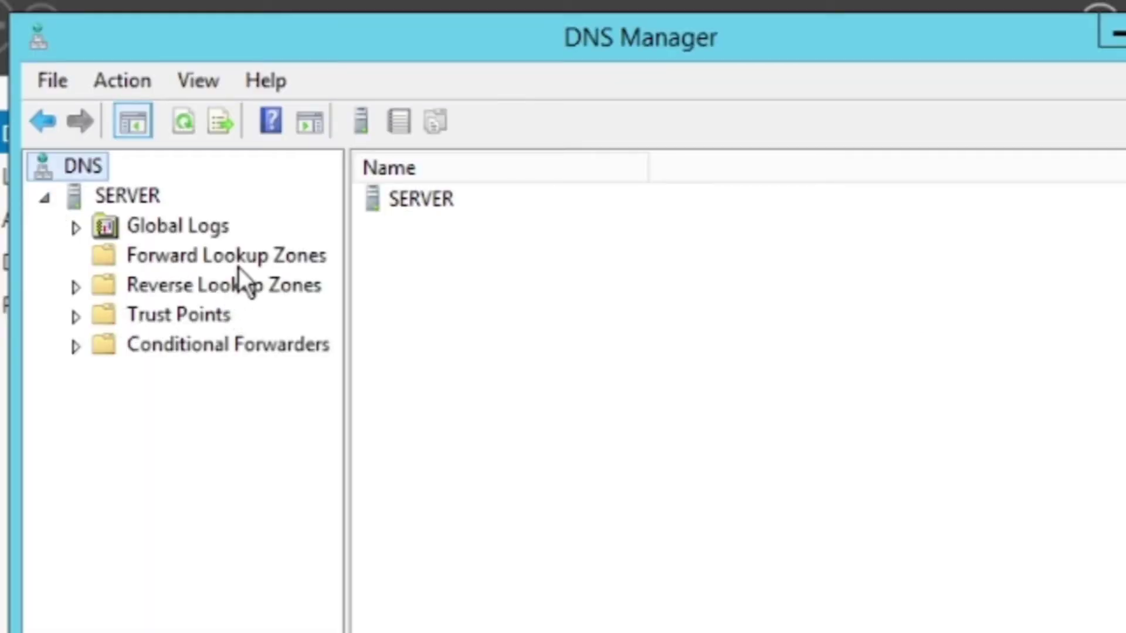
right_click(238, 267)
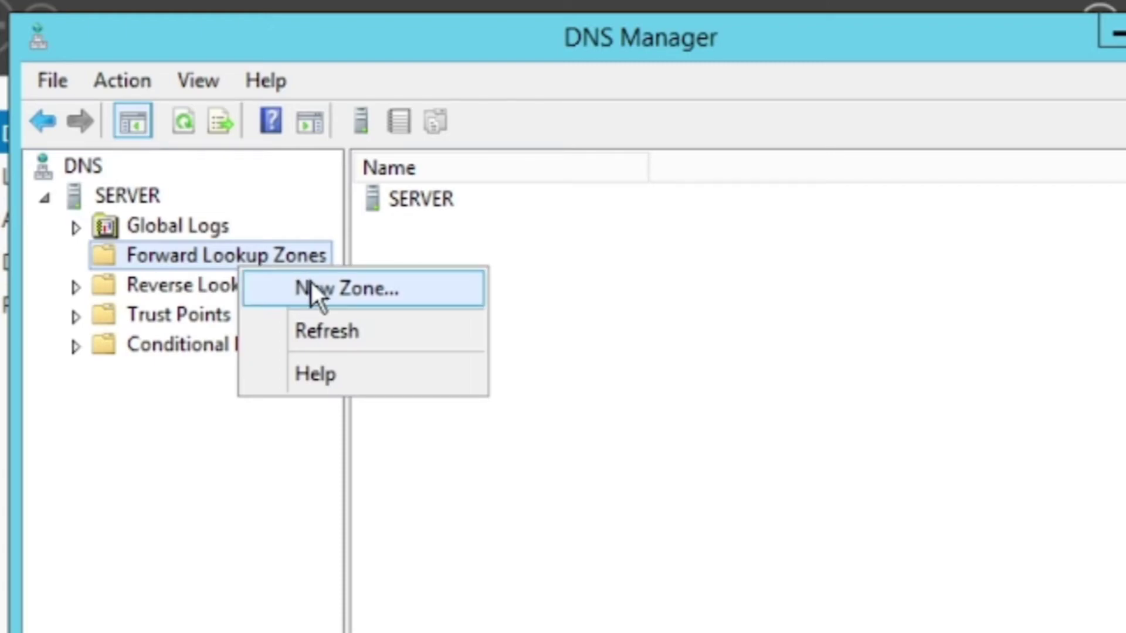
Create primary zone 'Server.local' with the default zone file, allowing nonsecure and secure dynamic updates
click(314, 289)
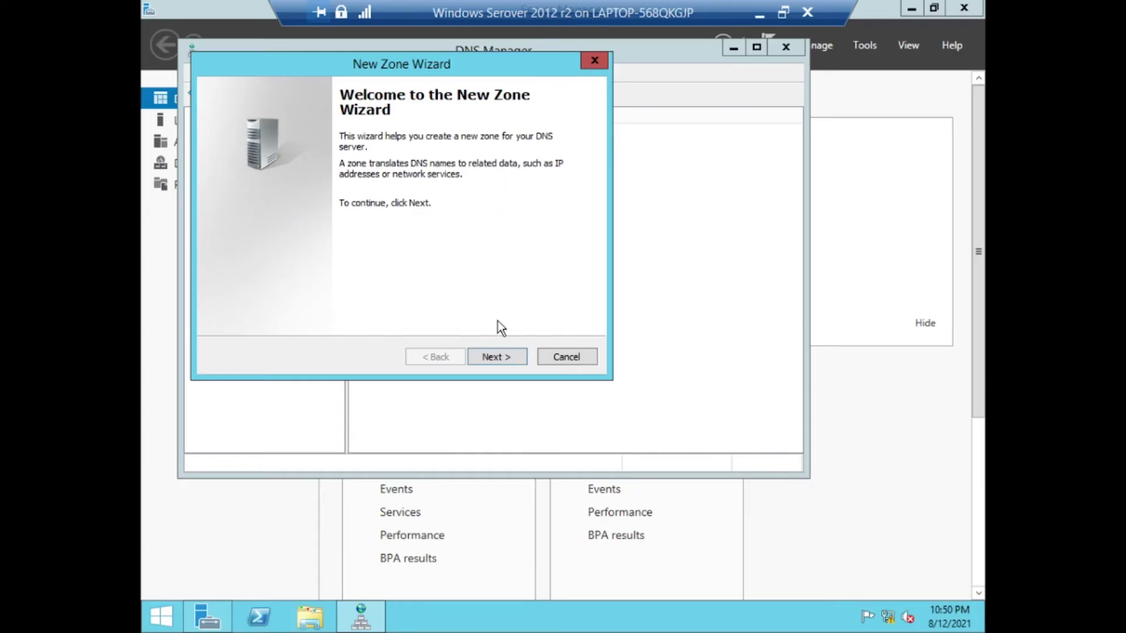
click(508, 356)
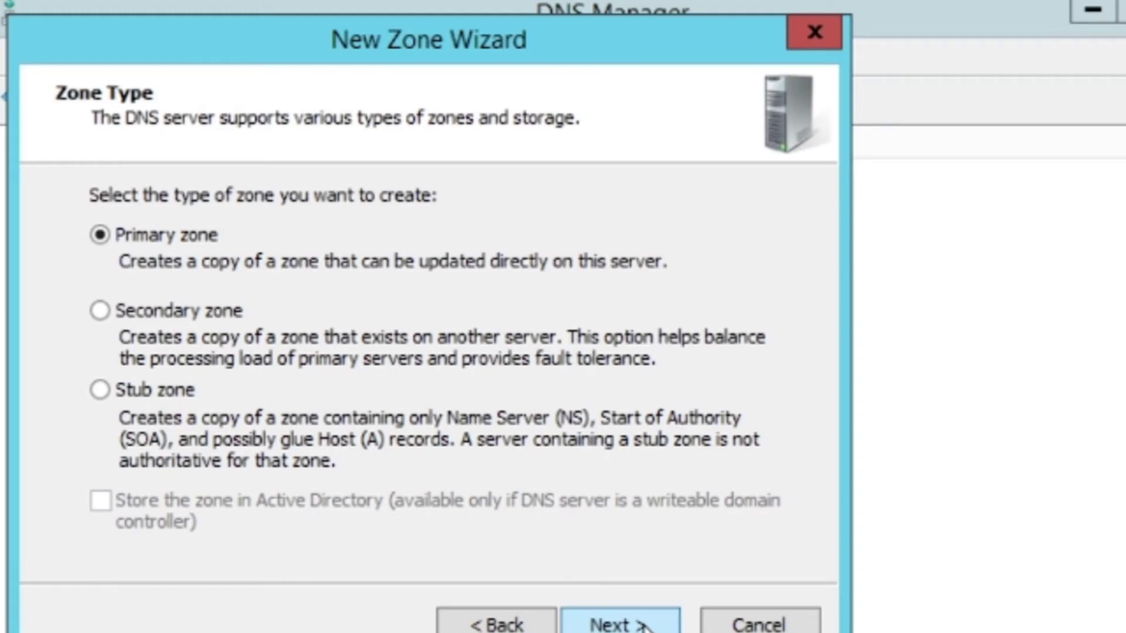
click(644, 625)
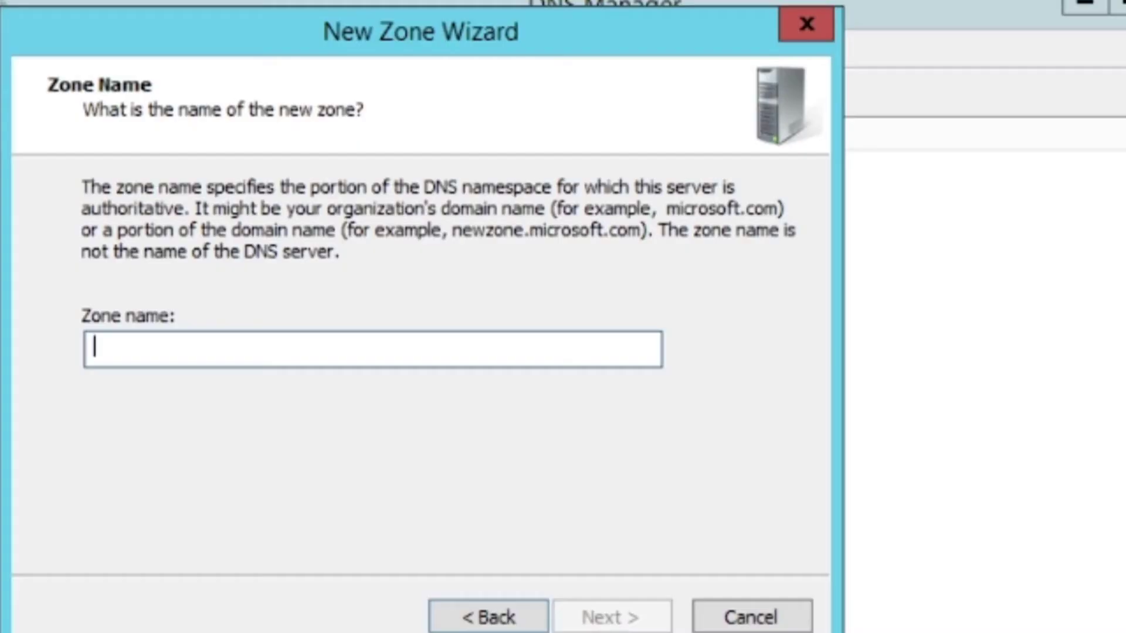
text(Server.local)
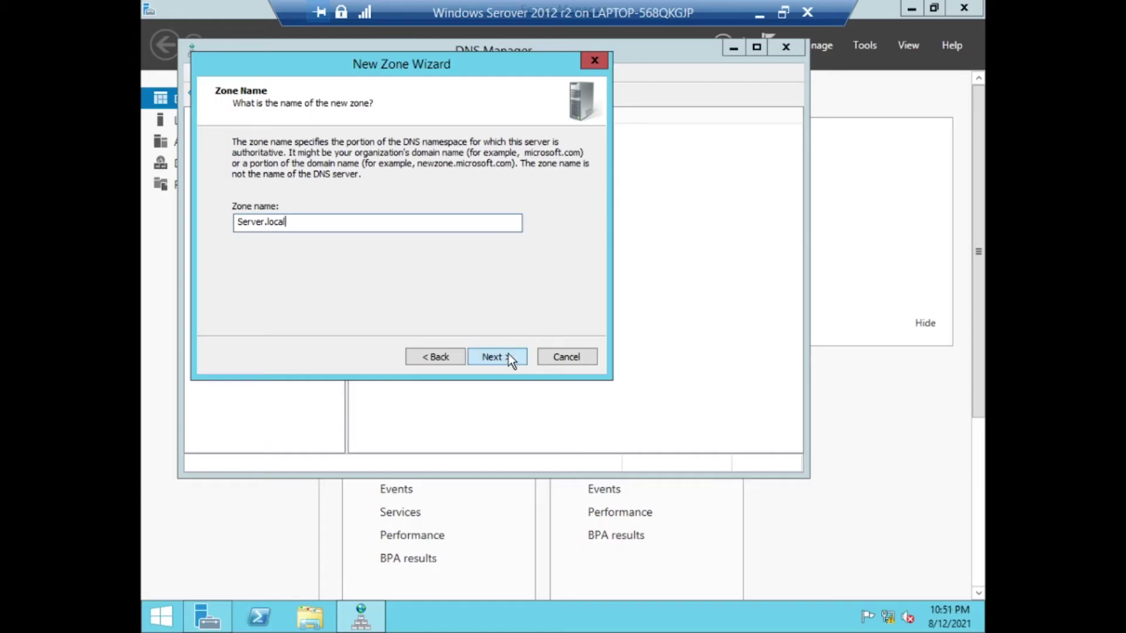
click(508, 354)
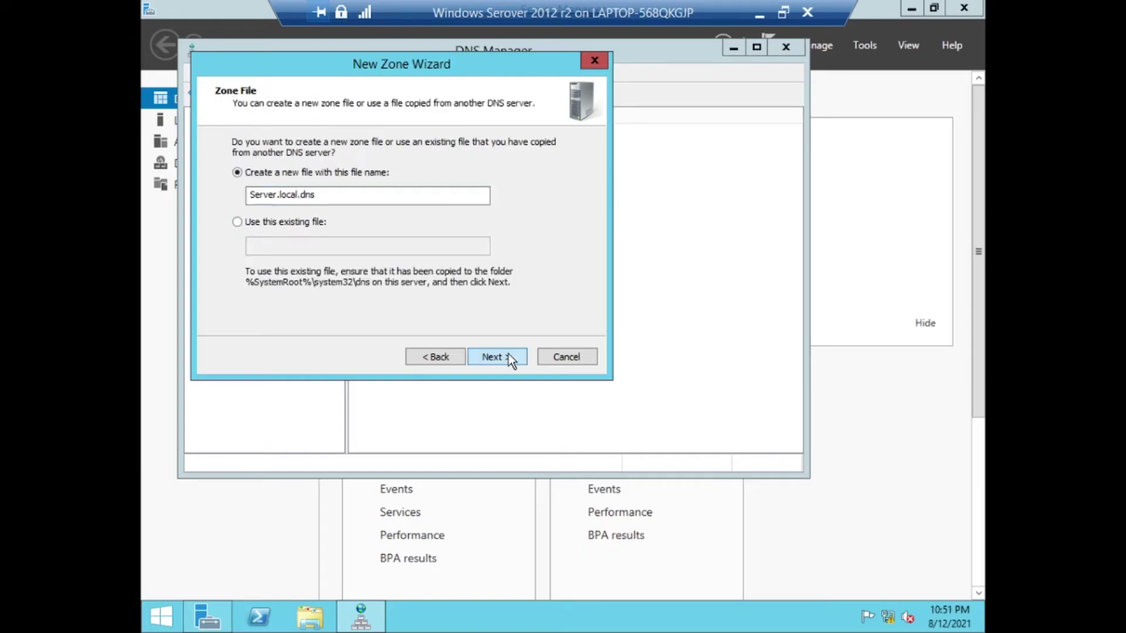
click(508, 357)
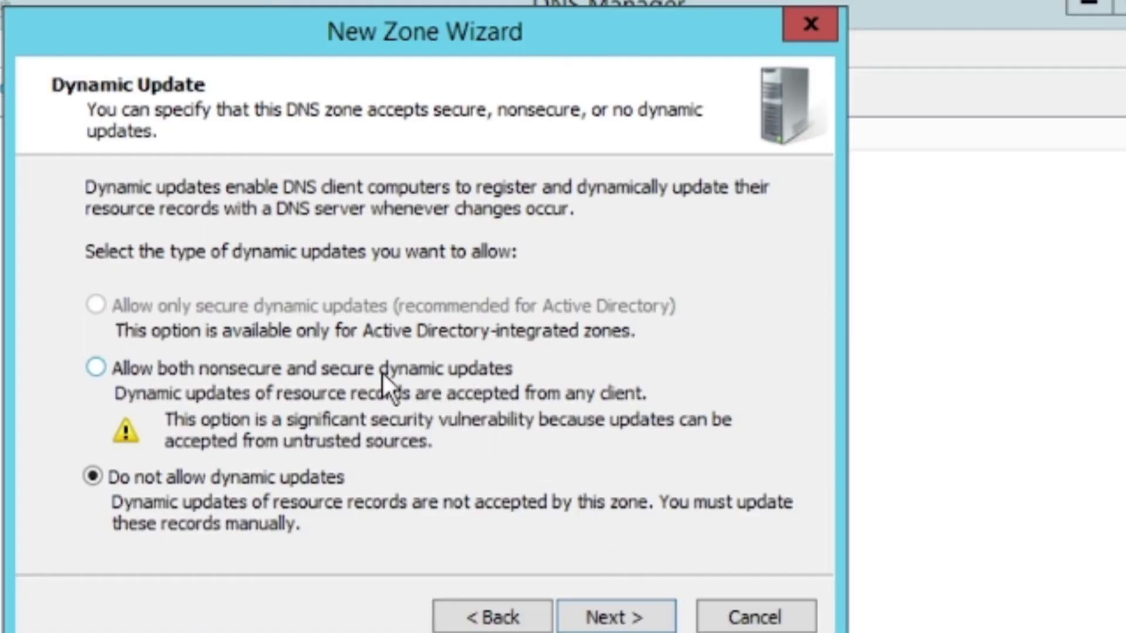
click(382, 371)
click(503, 358)
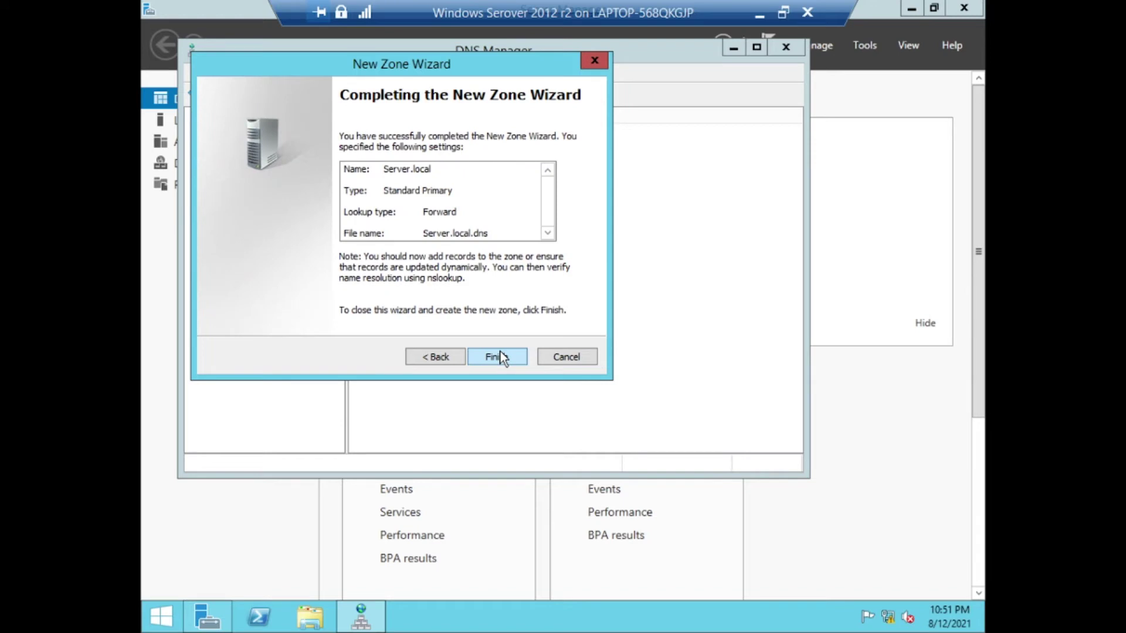
click(503, 358)
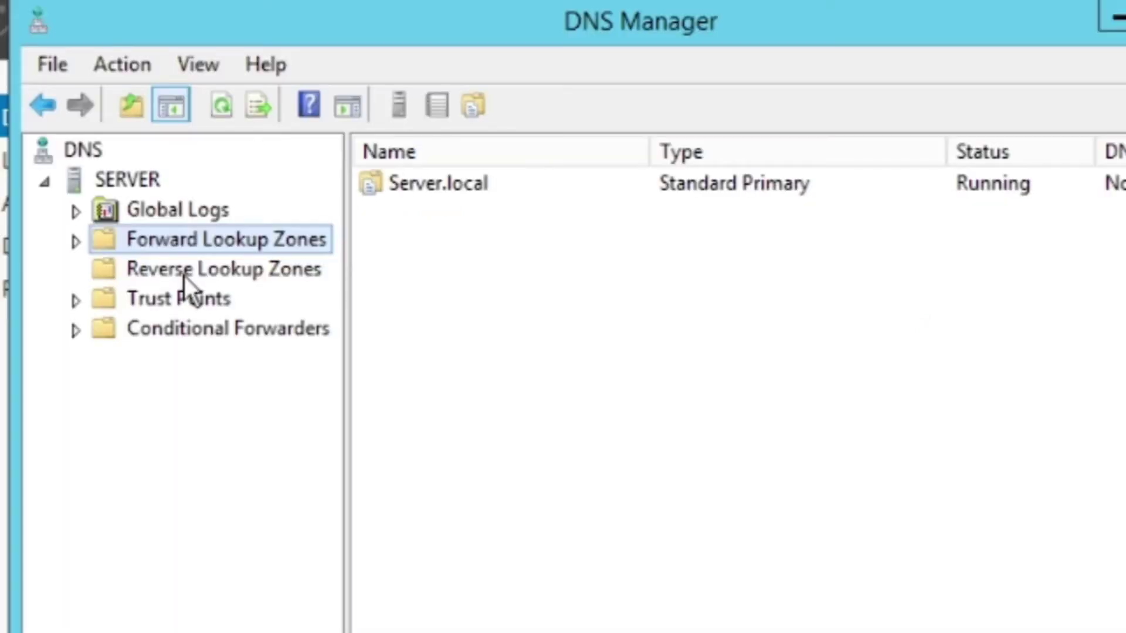
Start a new primary IPv4 reverse lookup zone with network ID 192.168.100
right_click(264, 177)
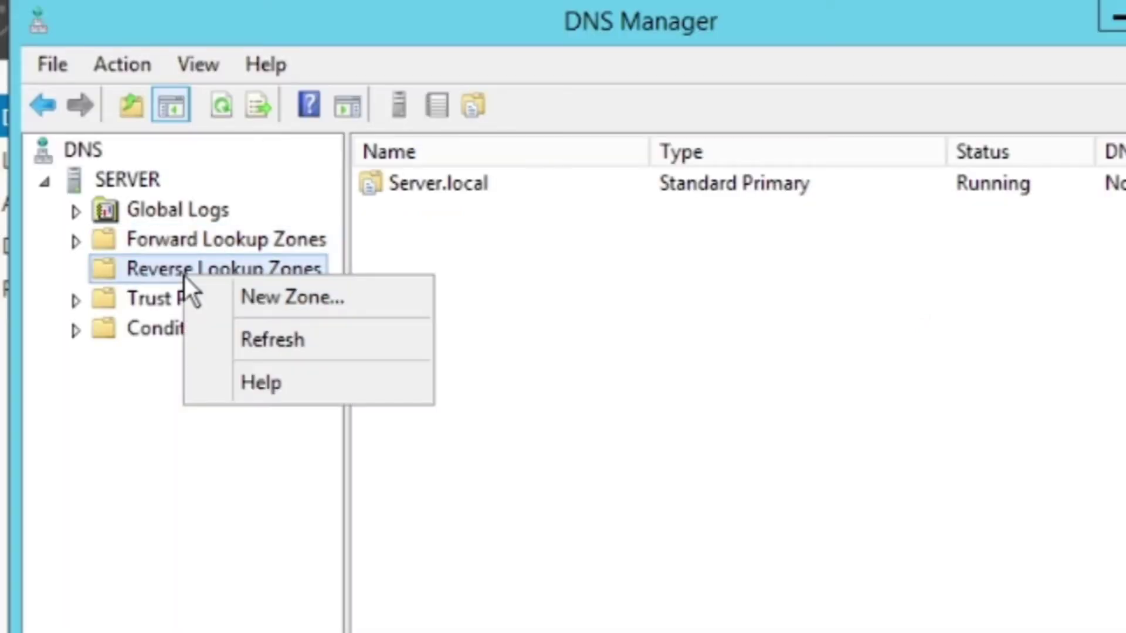
click(265, 296)
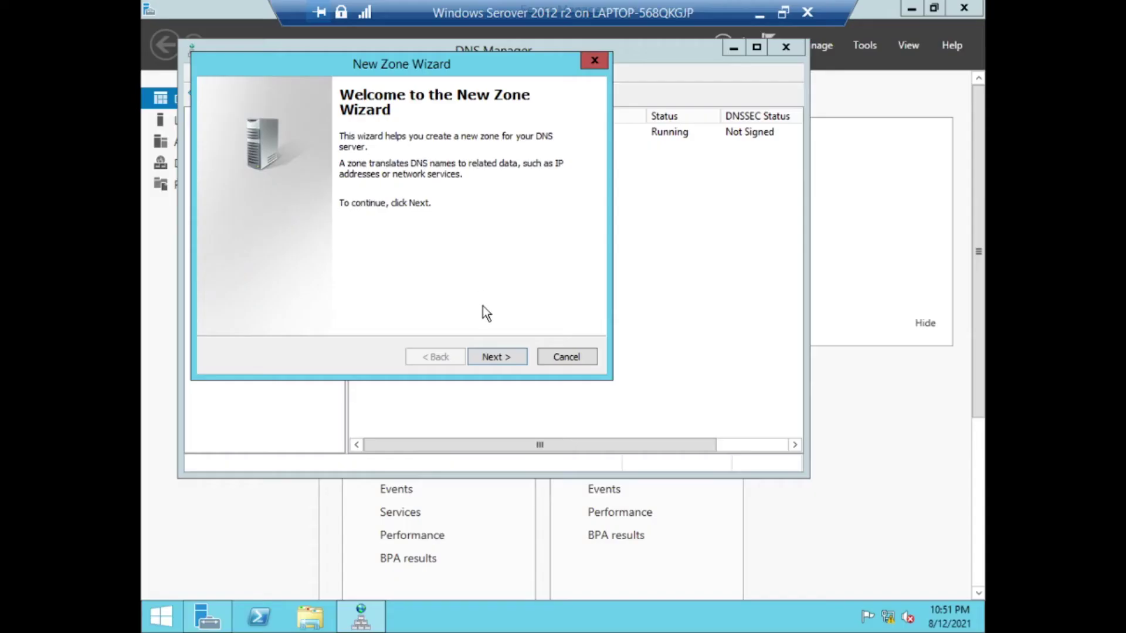
click(503, 357)
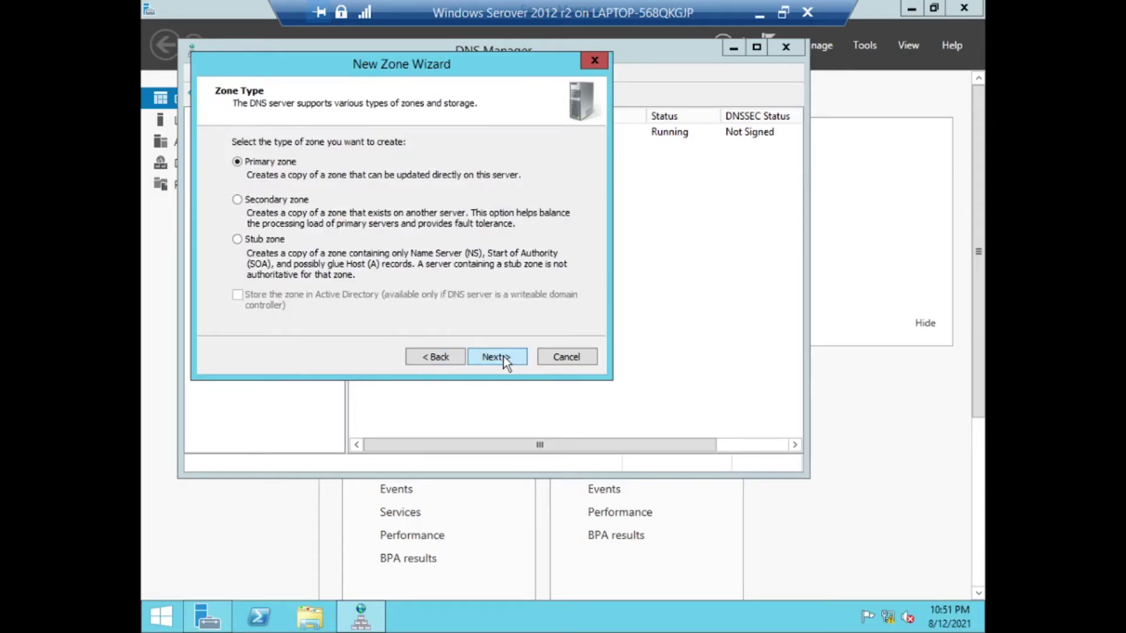
click(503, 357)
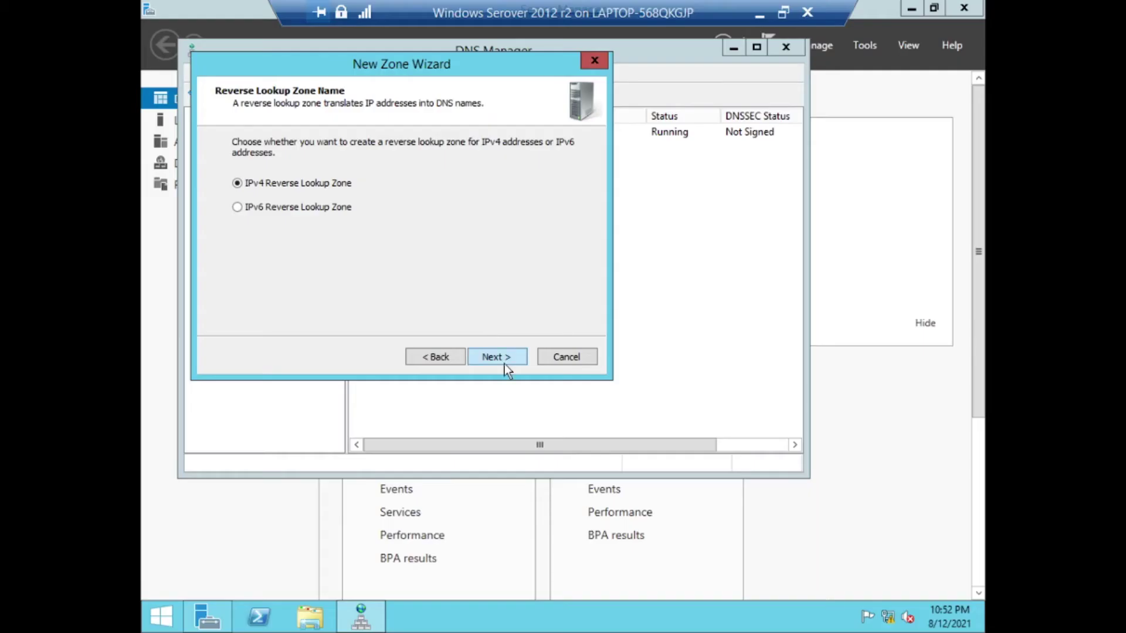
click(621, 614)
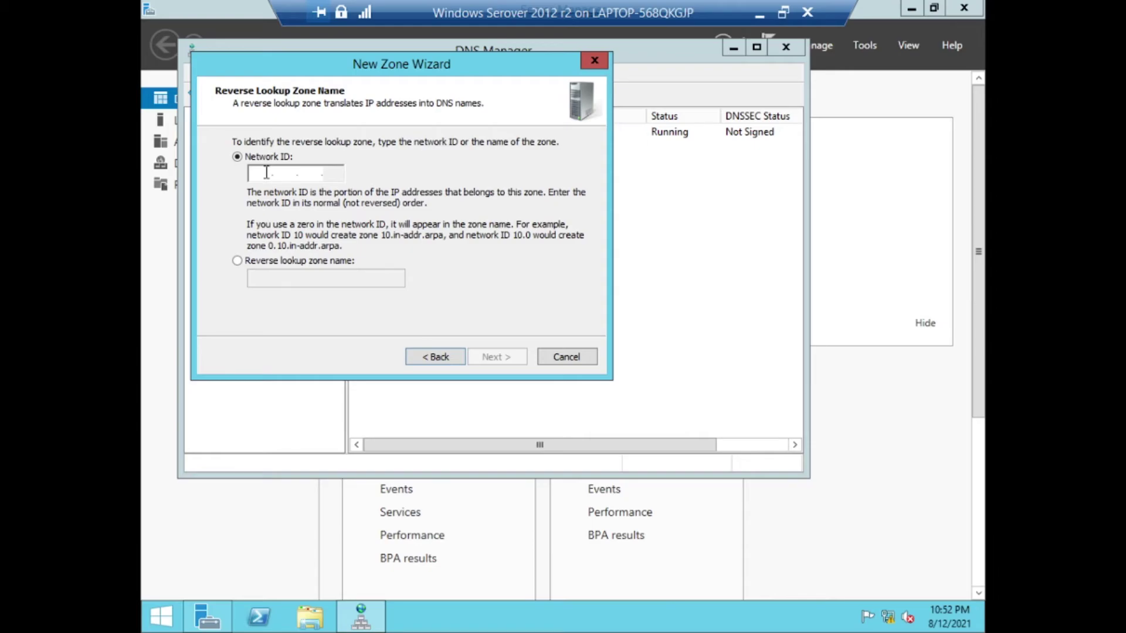
text(1)
text(92.168.)
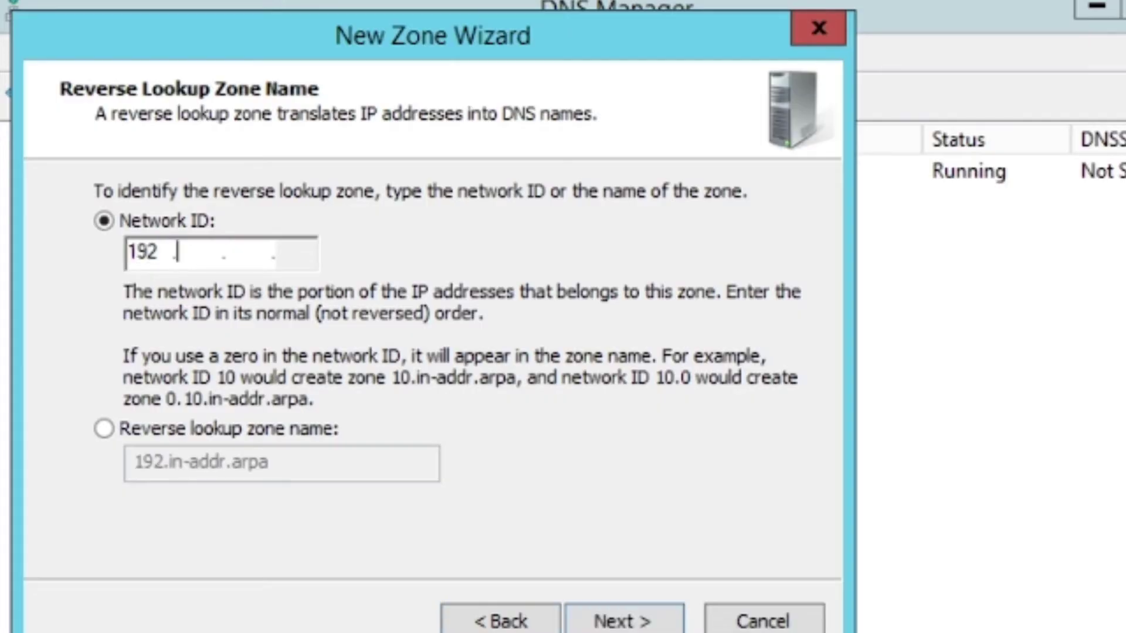
text(100)
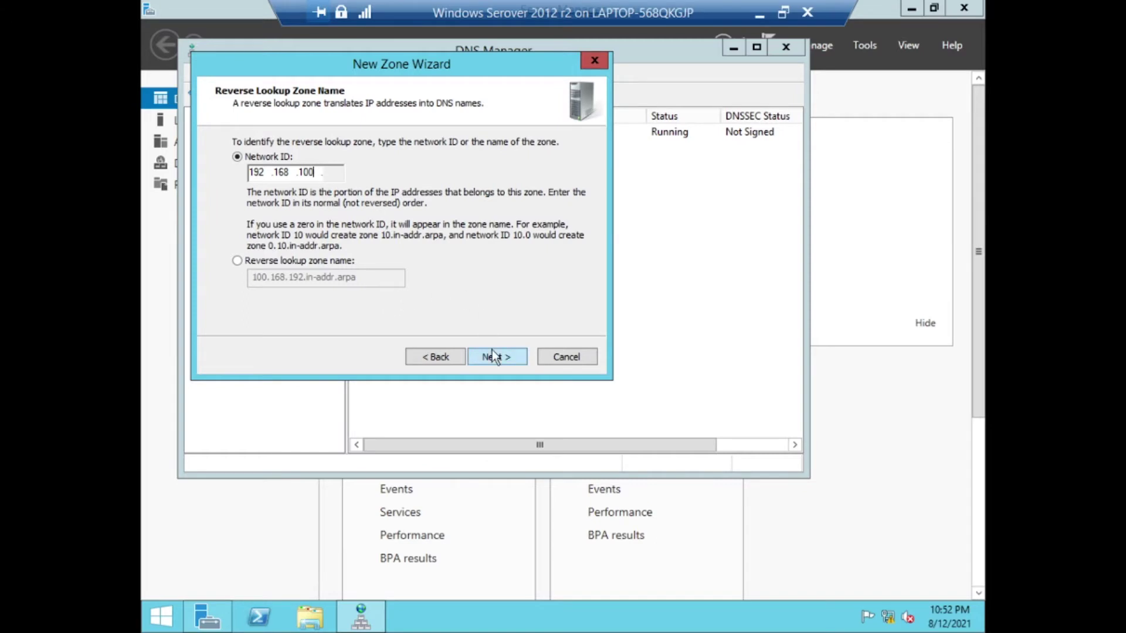
click(492, 355)
Keep the suggested zone file, allow nonsecure and secure dynamic updates, finish, and close DNS Manager
click(495, 355)
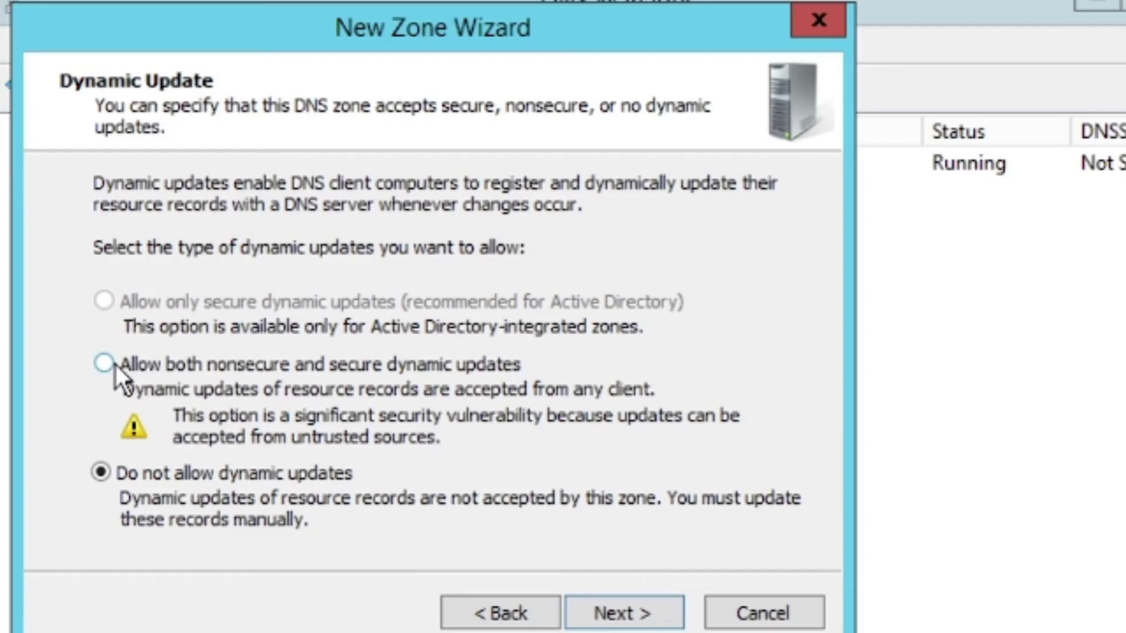
click(113, 365)
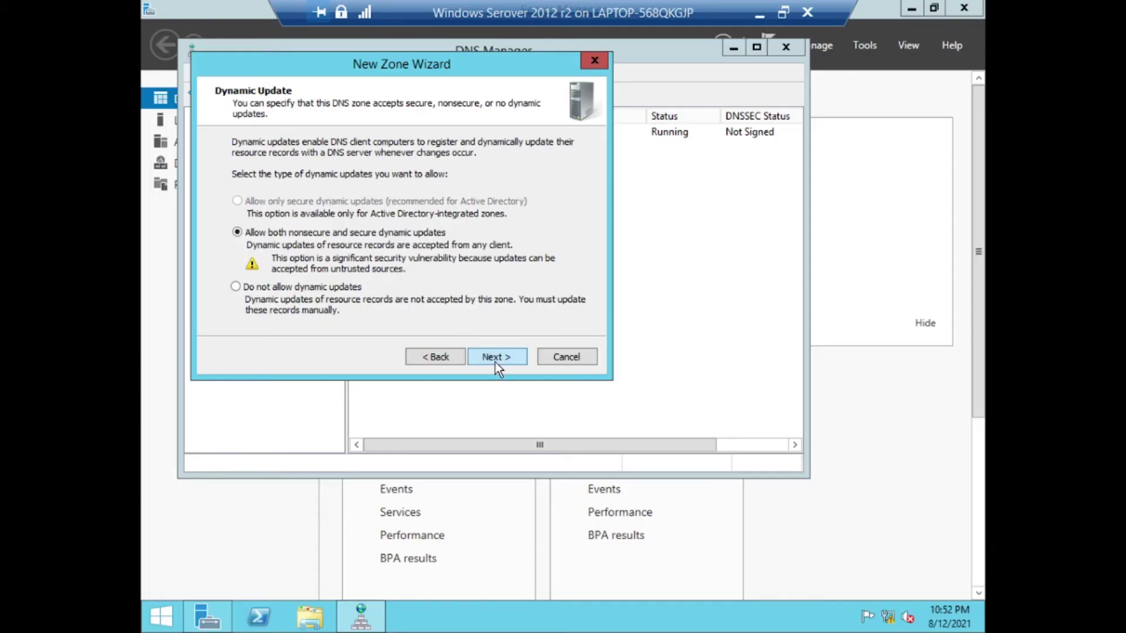
click(499, 358)
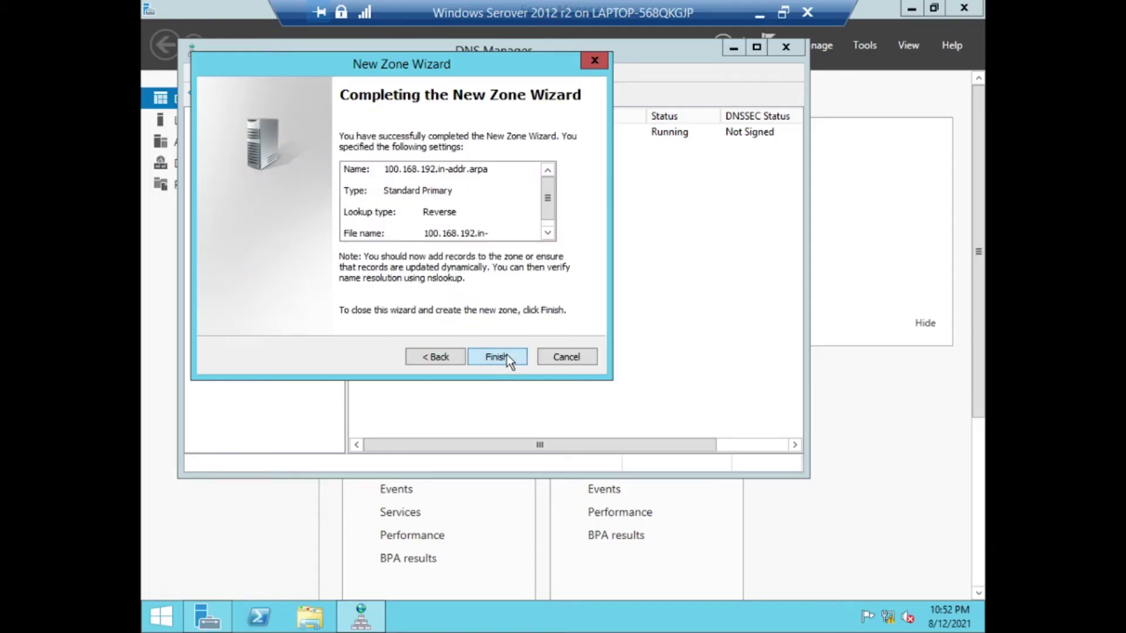
click(507, 359)
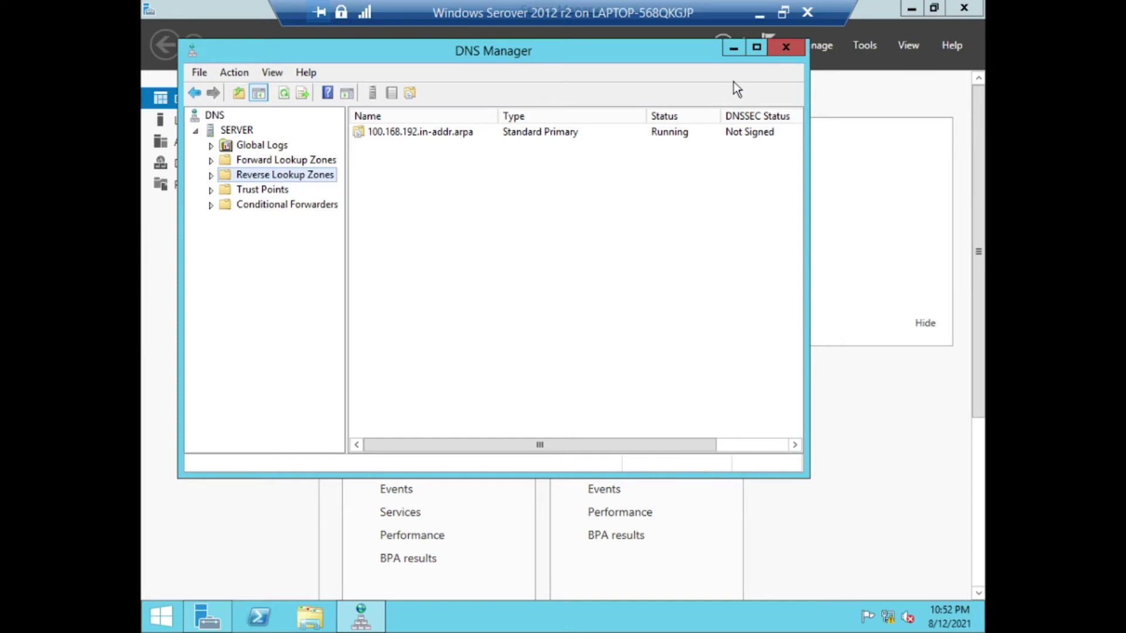
click(787, 49)
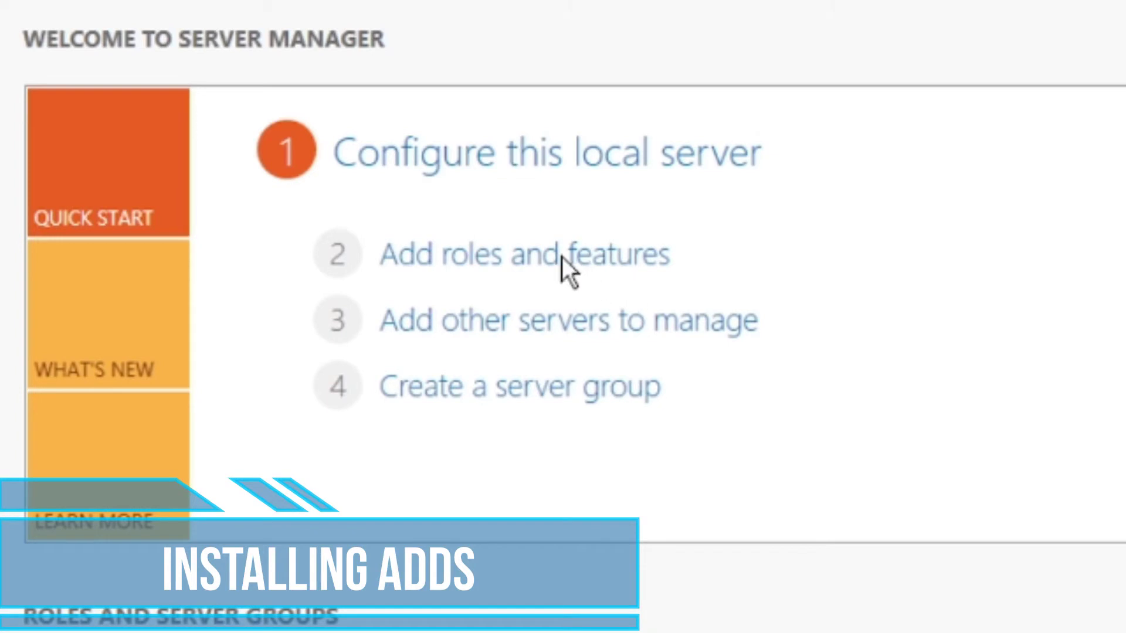
In Add Roles and Features, select Active Directory Domain Services for this server
click(565, 259)
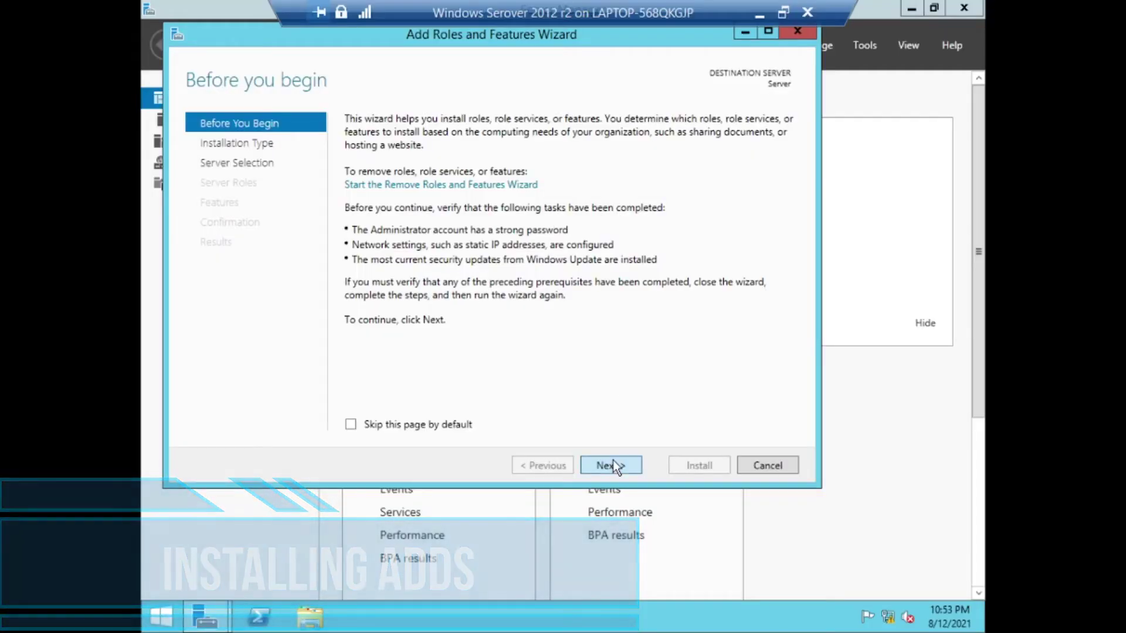
click(613, 461)
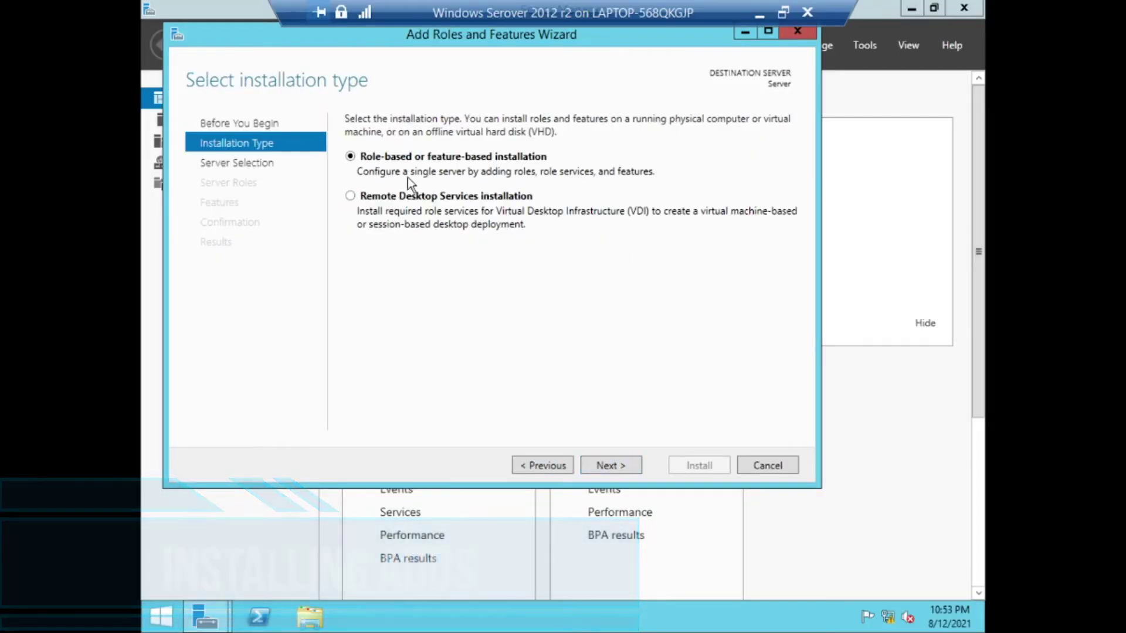
click(624, 466)
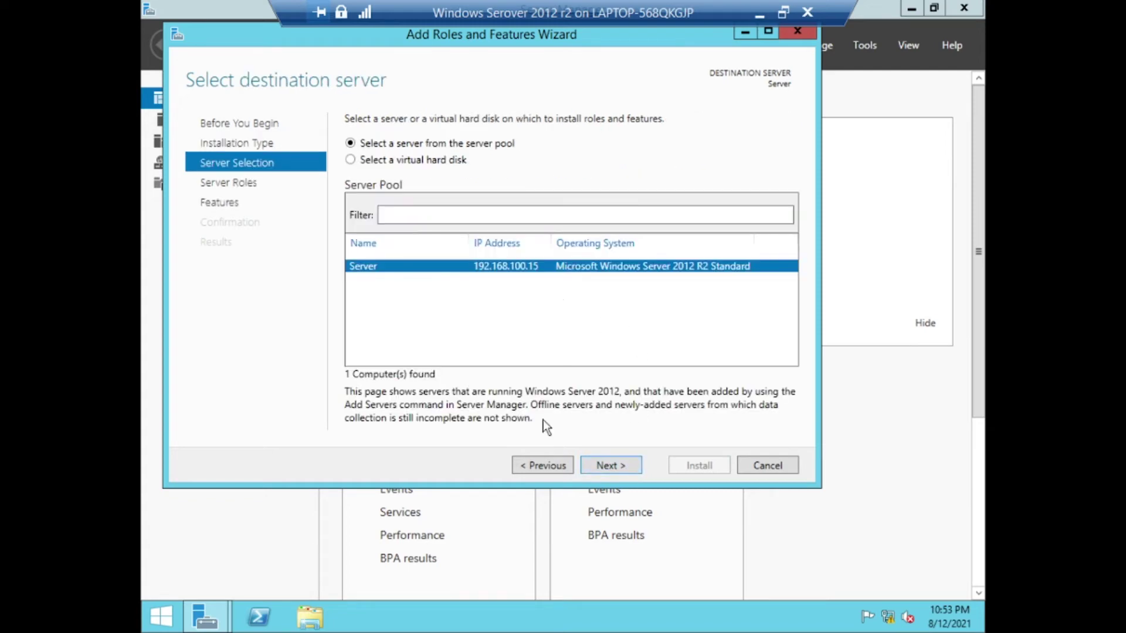
click(622, 466)
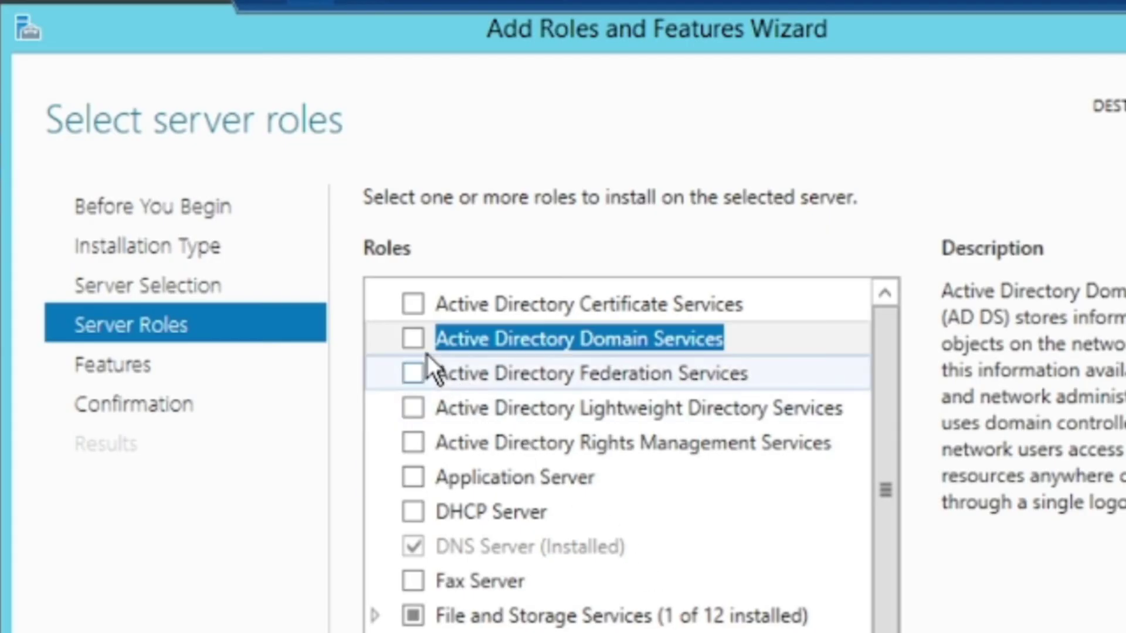
click(414, 338)
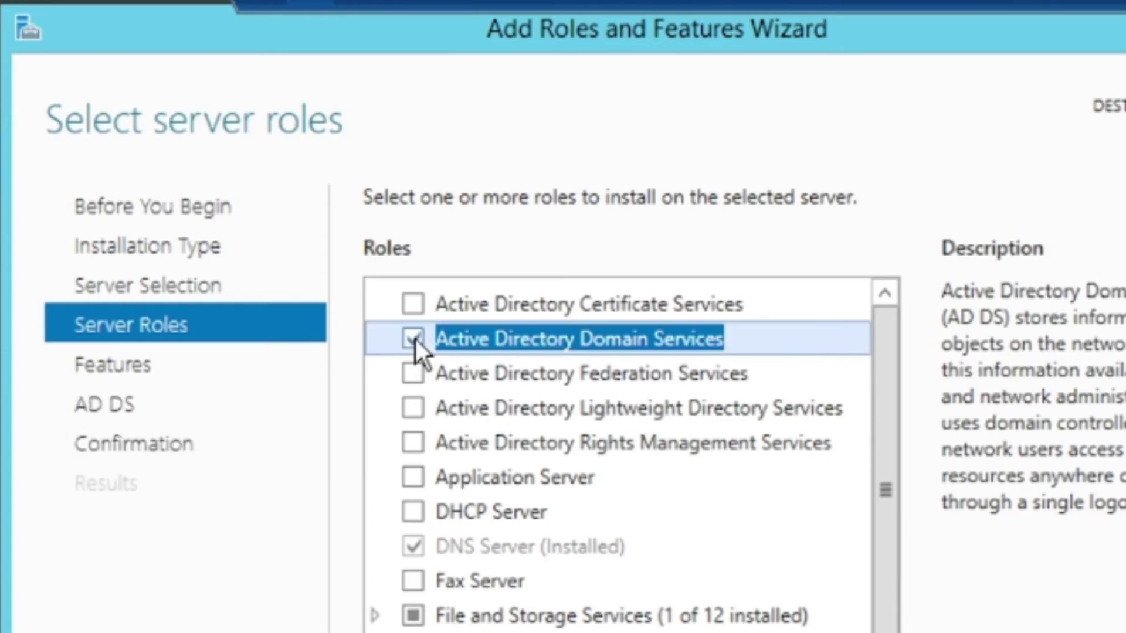
click(611, 465)
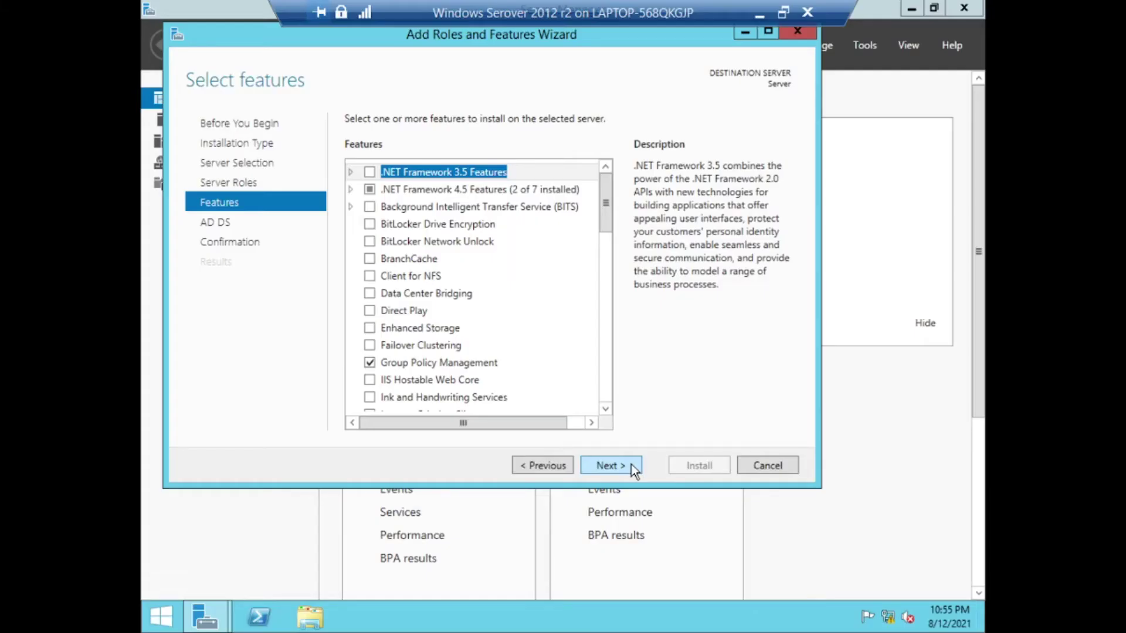
Install the AD DS role, then launch Promote this server to a domain controller from notifications
click(631, 463)
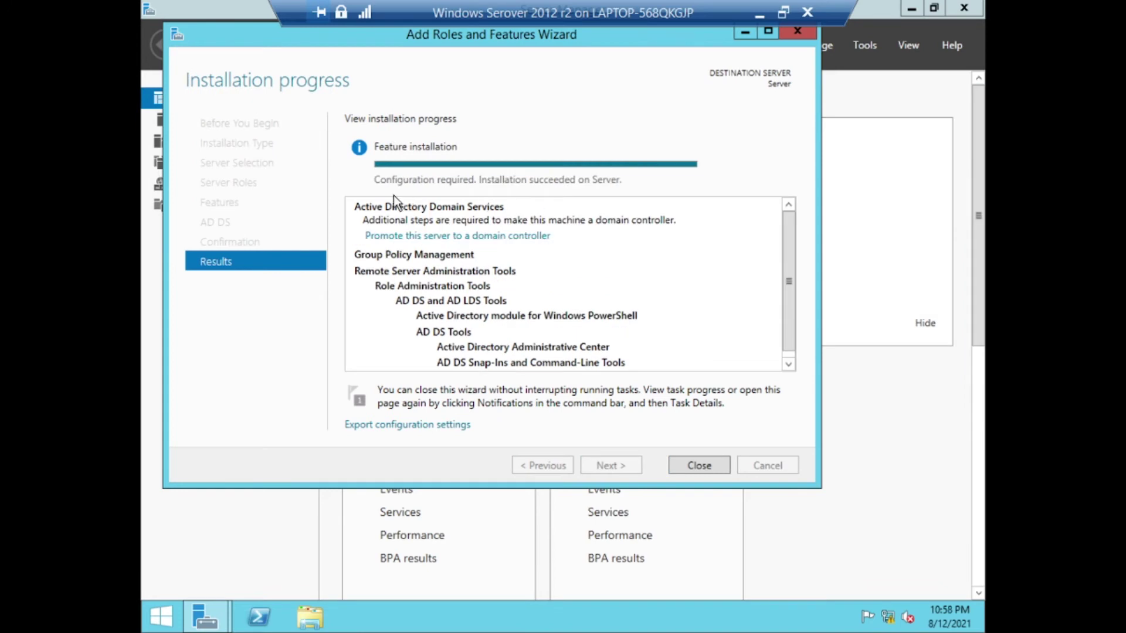
click(702, 466)
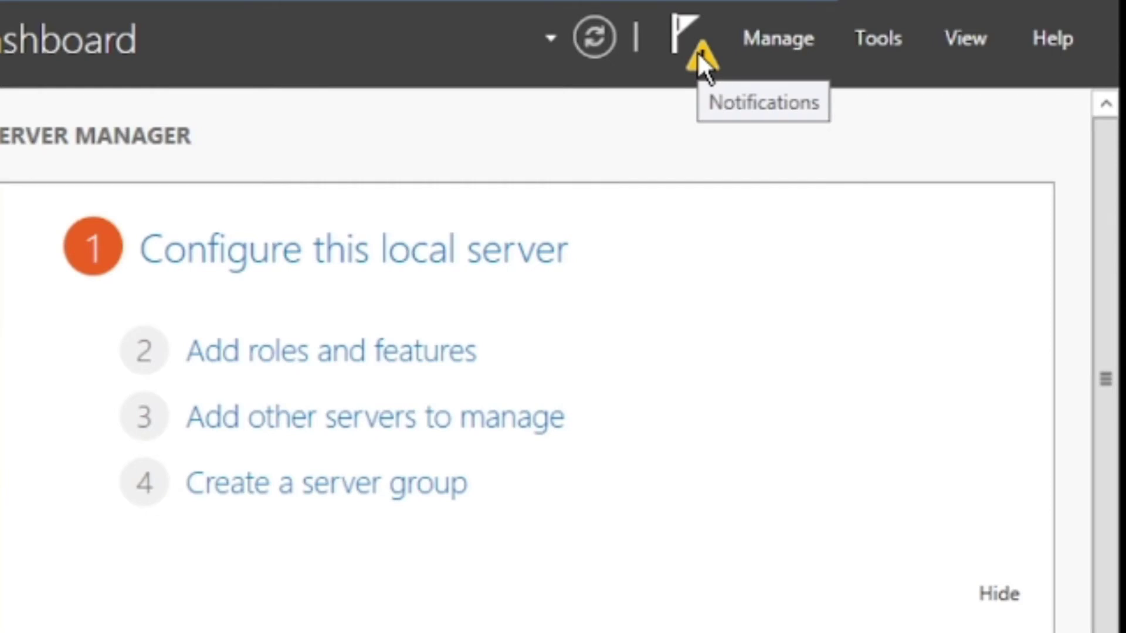
click(697, 51)
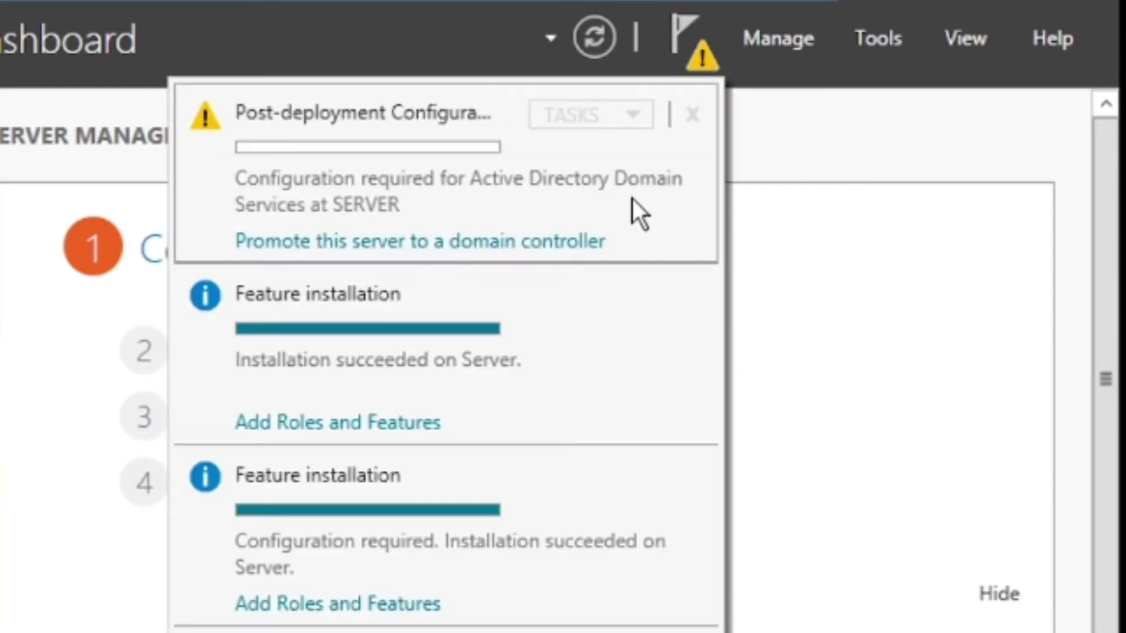
click(592, 242)
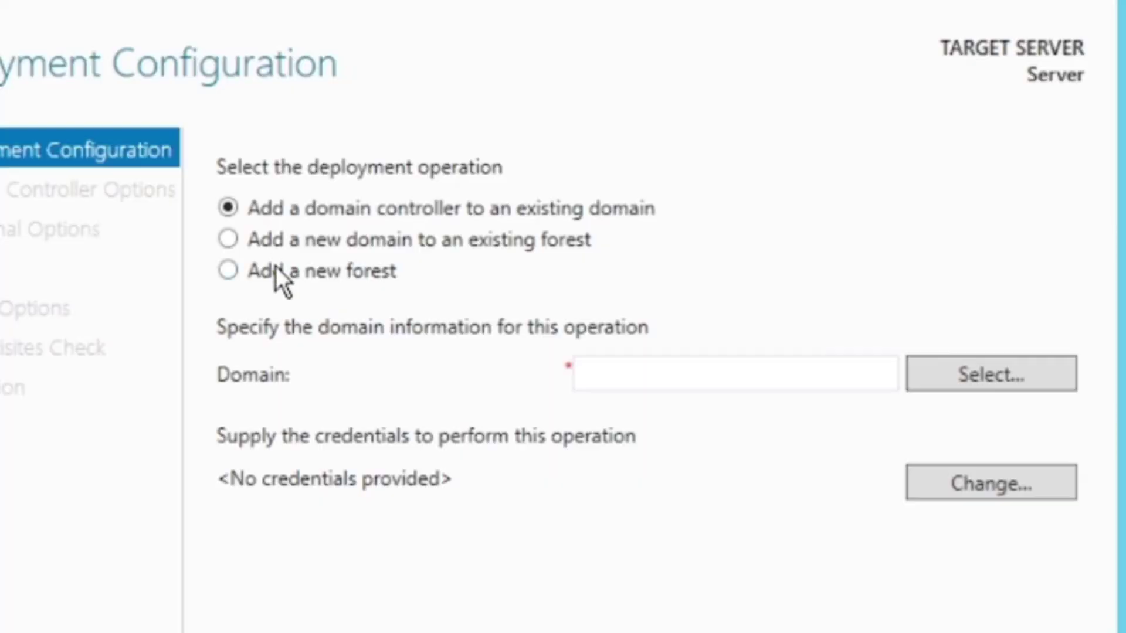
Choose Add a new forest with root domain name server.local and continue
click(373, 183)
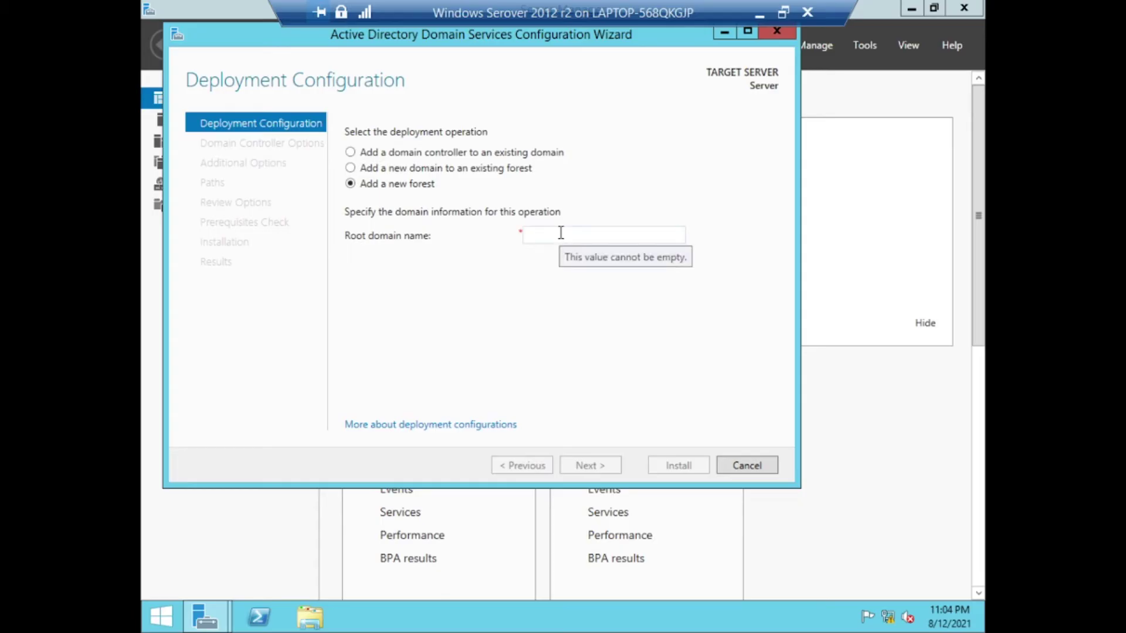
click(561, 232)
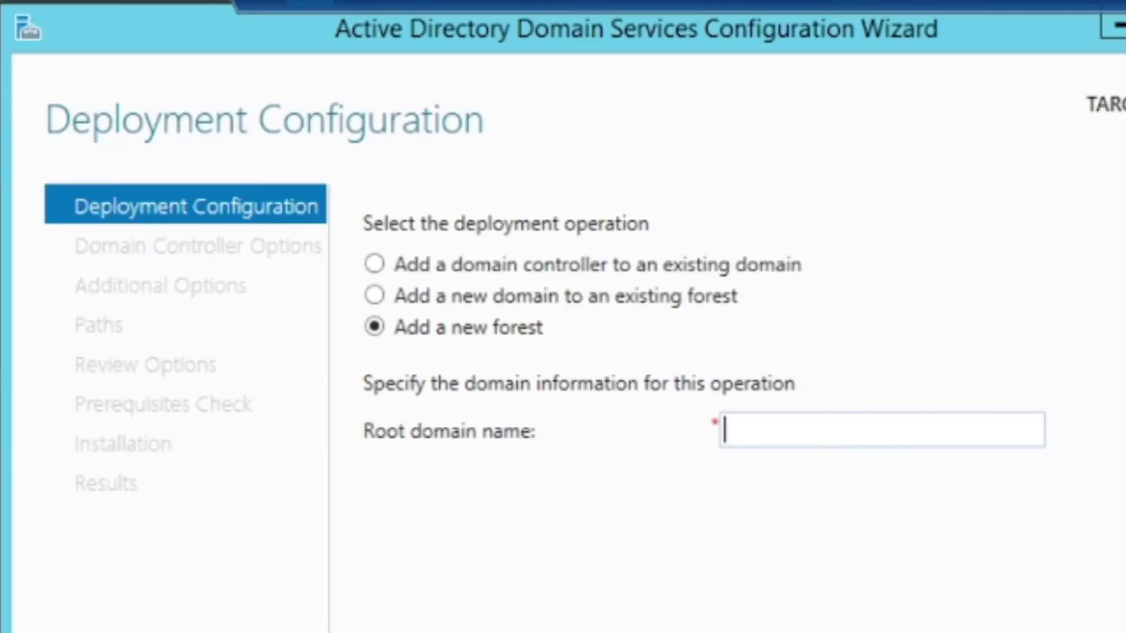
text(server.local)
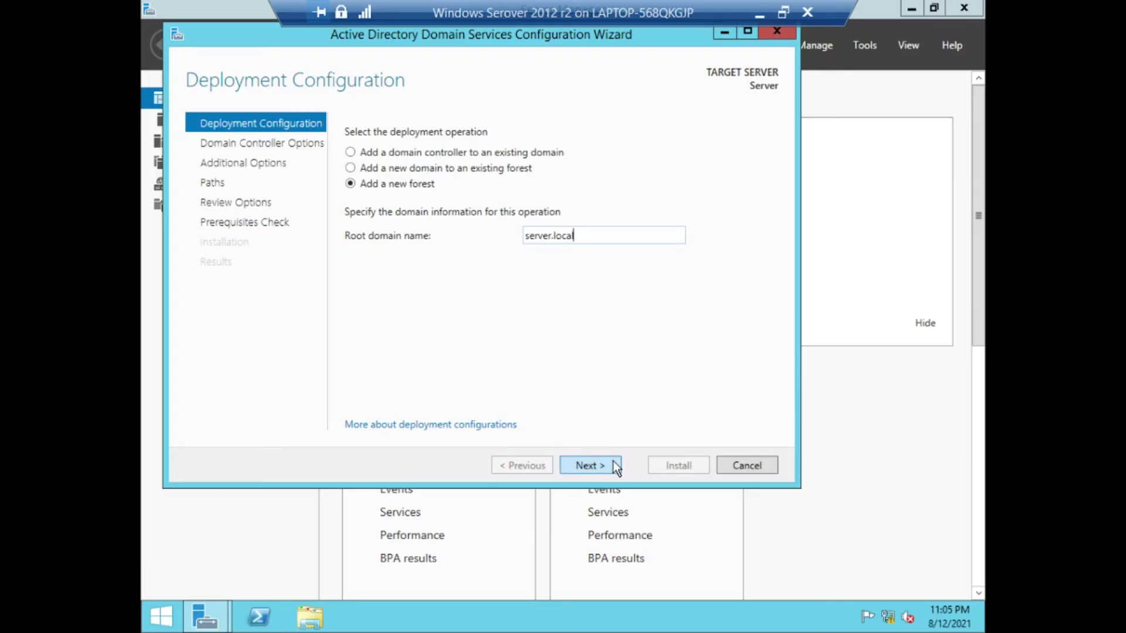
click(613, 463)
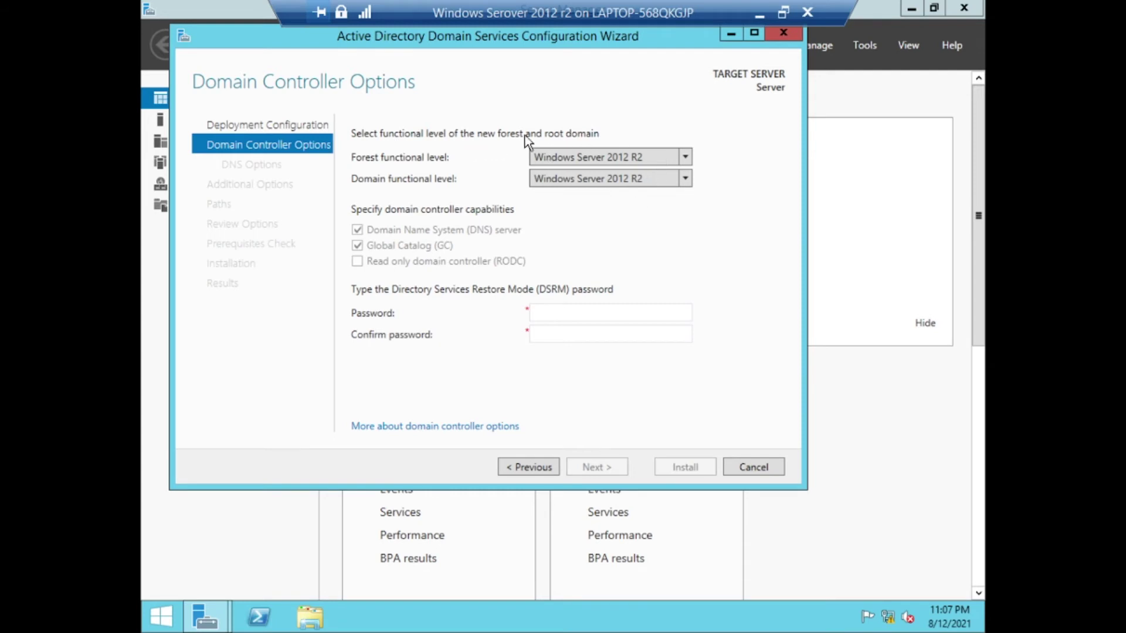
Enter and confirm the Directory Services Restore Mode password
click(581, 313)
text(•••••••)
key(Tab)
text(•••••••)
click(597, 469)
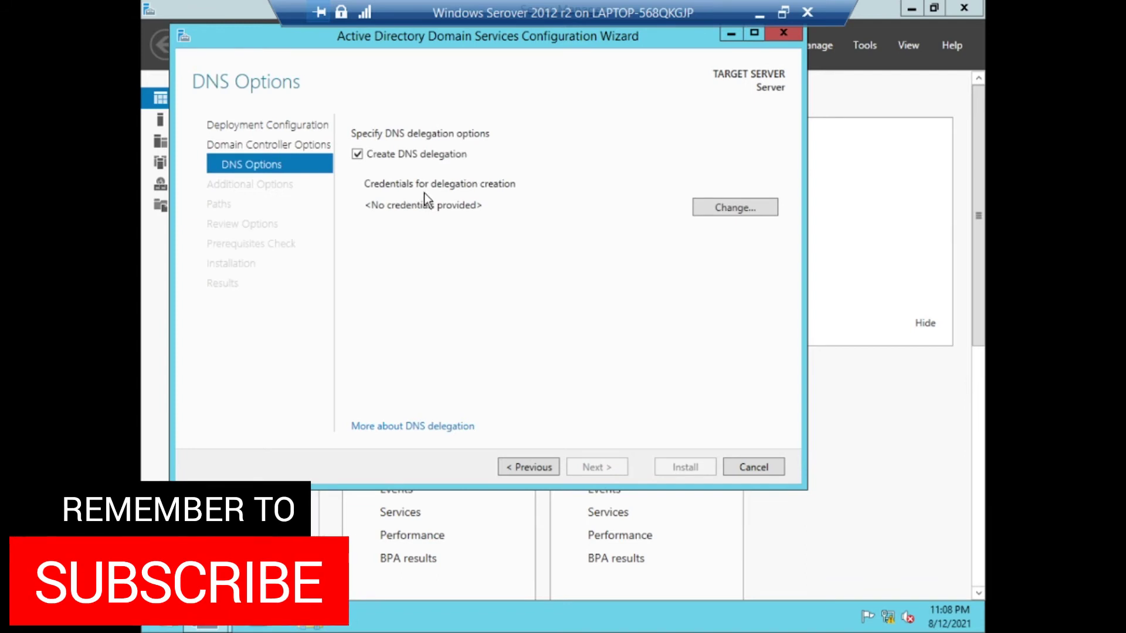
Supply the Administrator account and its password as DNS delegation credentials
click(728, 211)
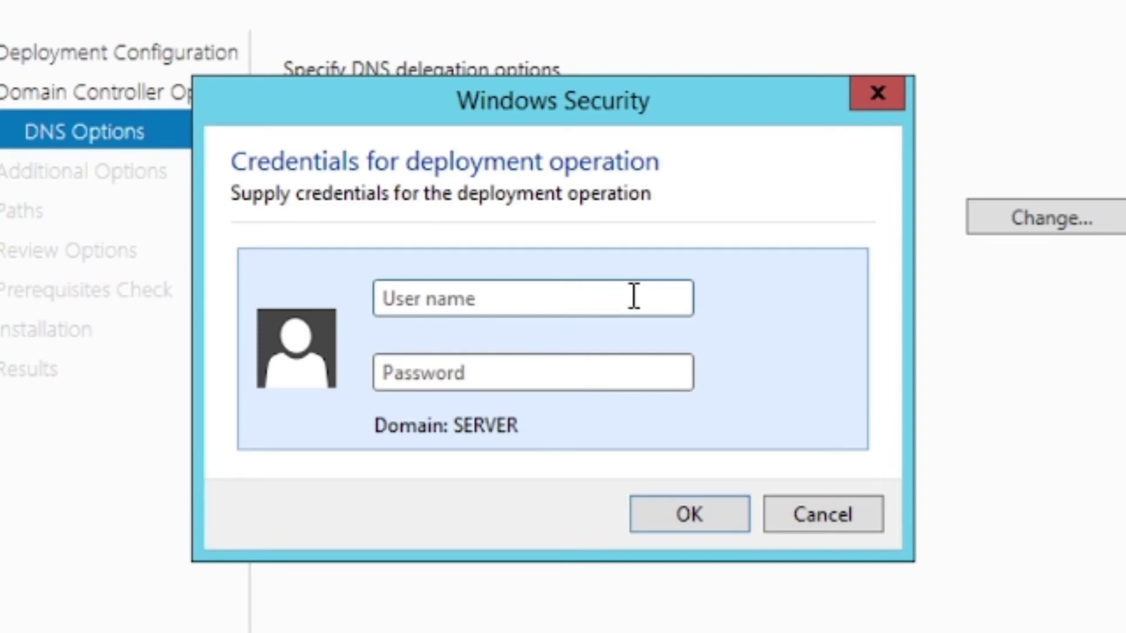
text(Administrator)
key(Tab)
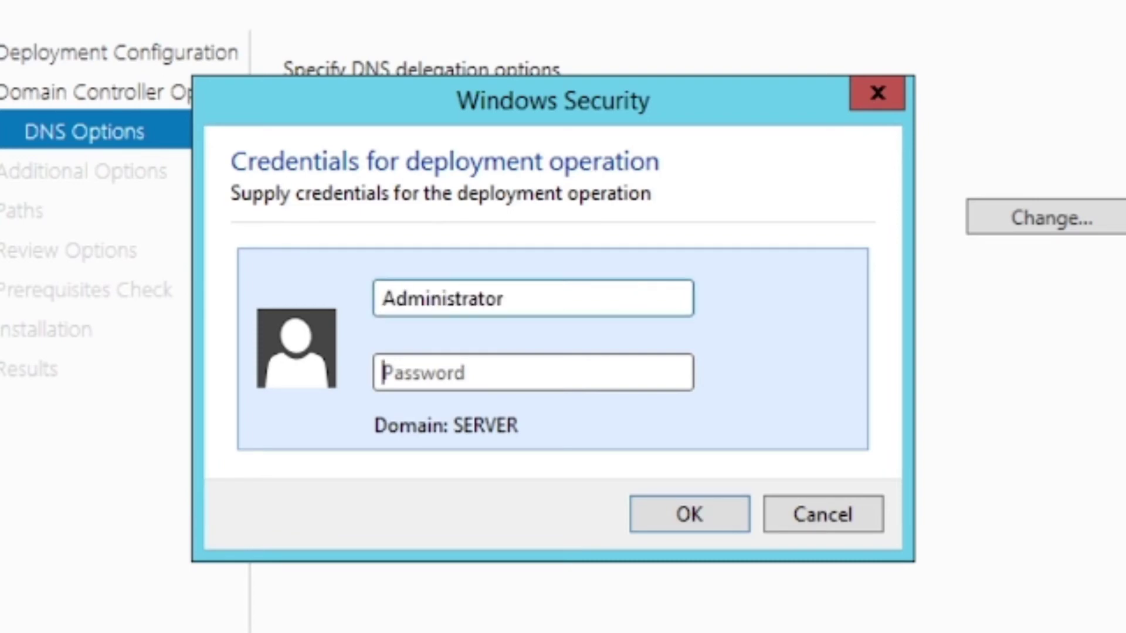
text(*******)
click(540, 357)
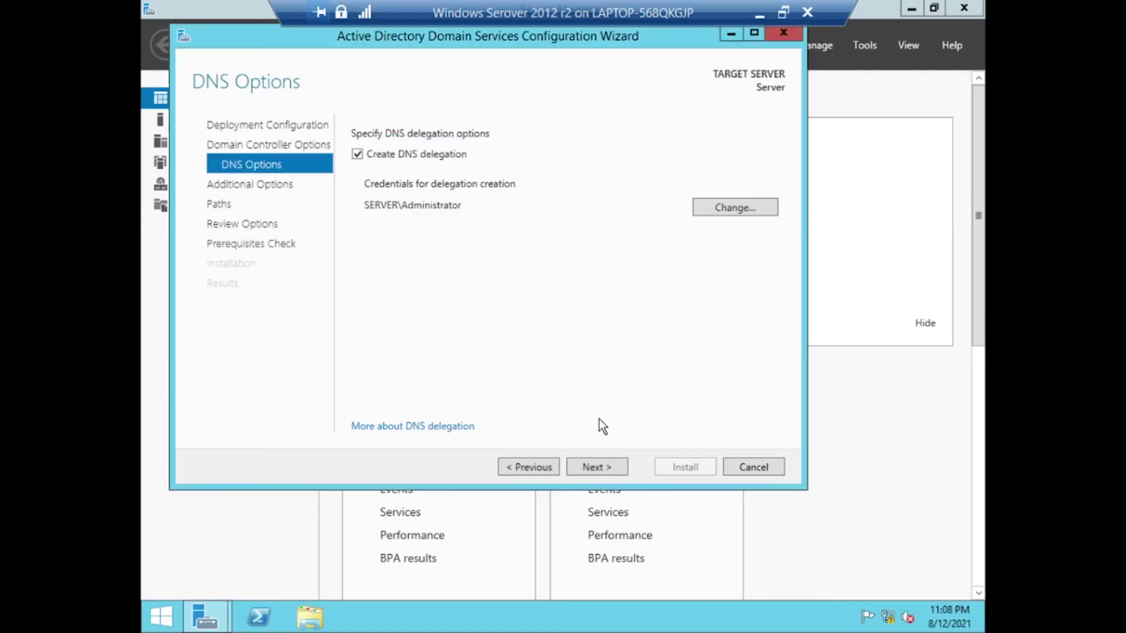
Accept NetBIOS name SERVER0 and default database and SYSVOL paths, then install
click(609, 467)
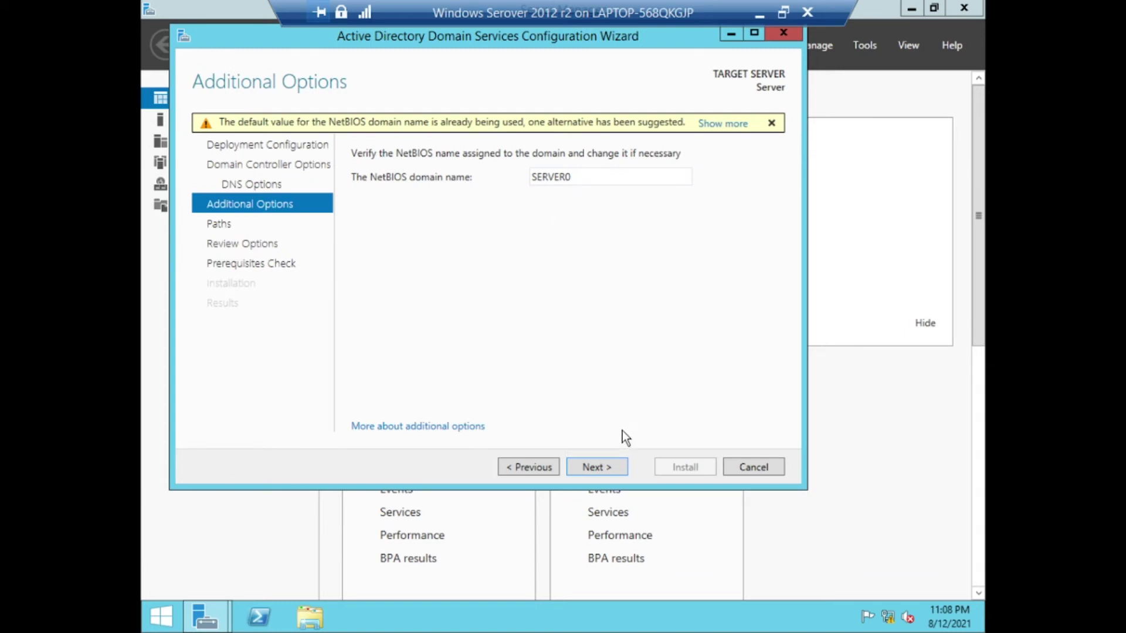
click(615, 464)
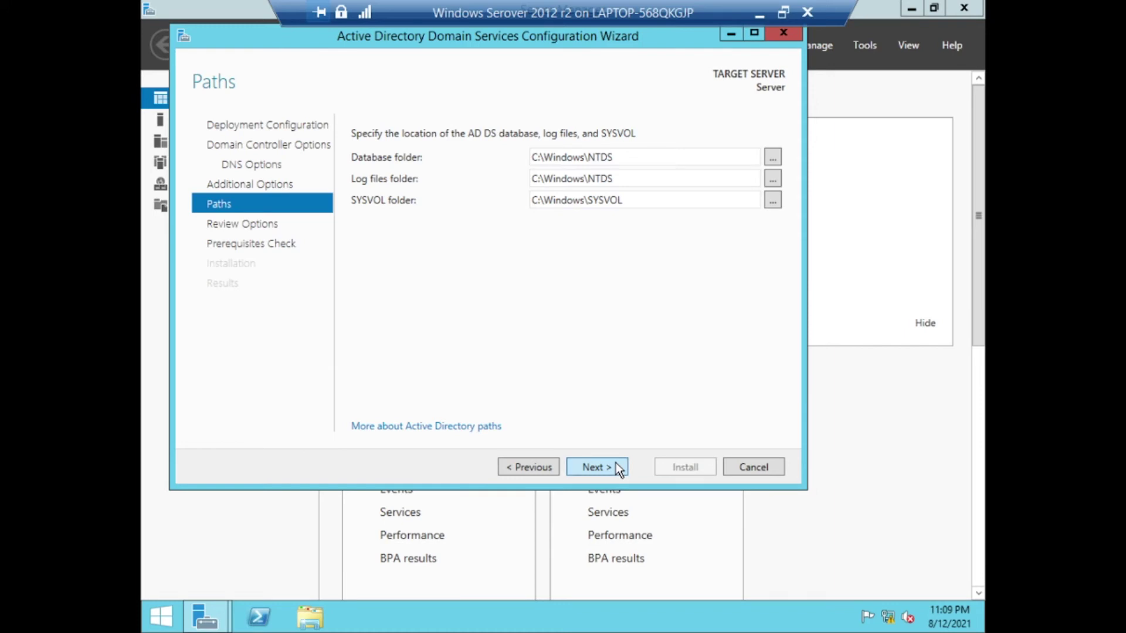
click(616, 467)
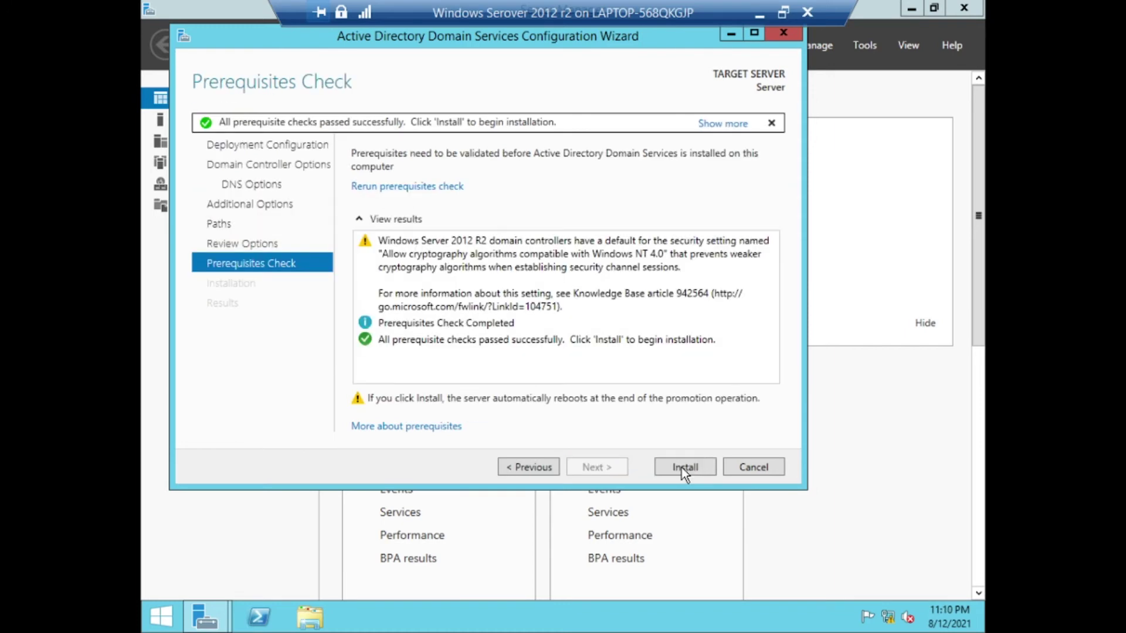
click(682, 468)
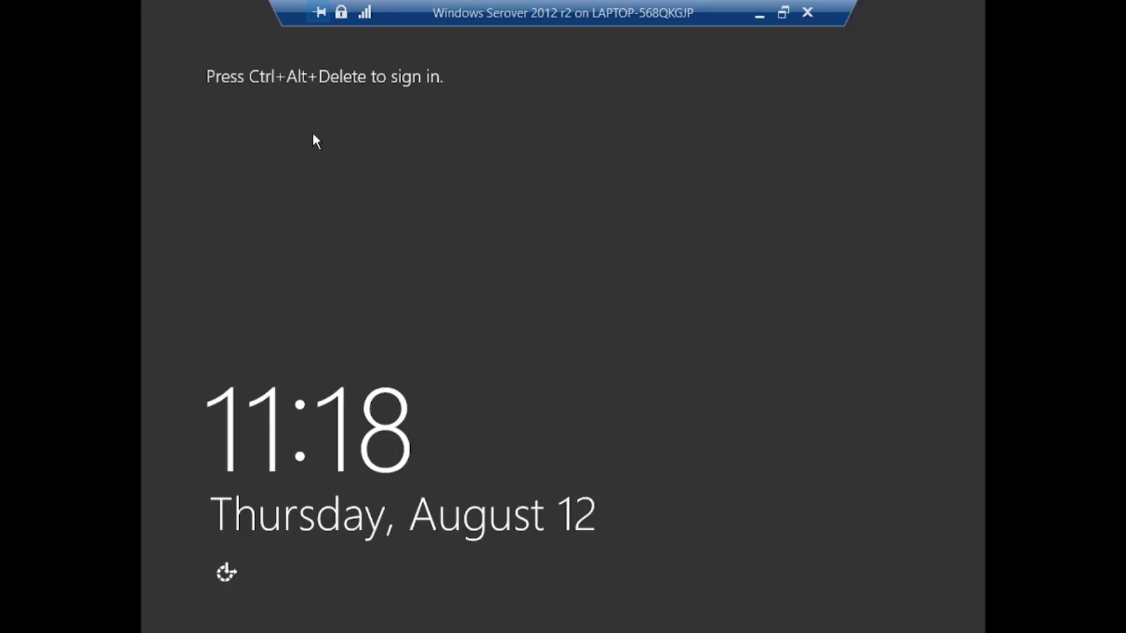
Send Ctrl+Alt+Delete and sign in with the Administrator password
key(ctrl+alt+End)
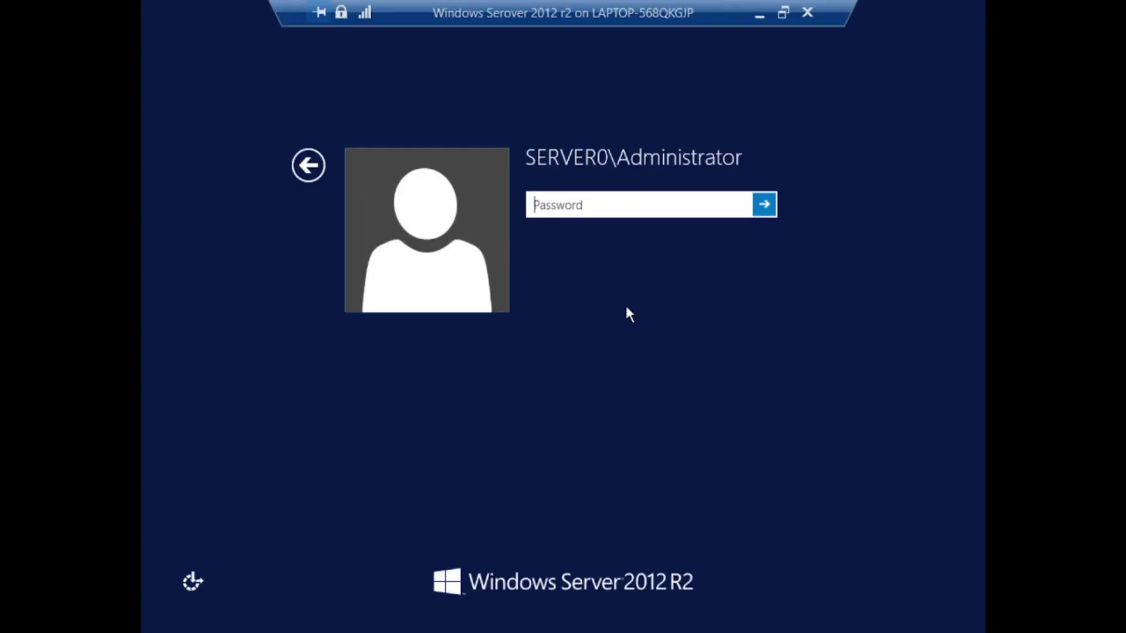
text(Pa$$w0rd)
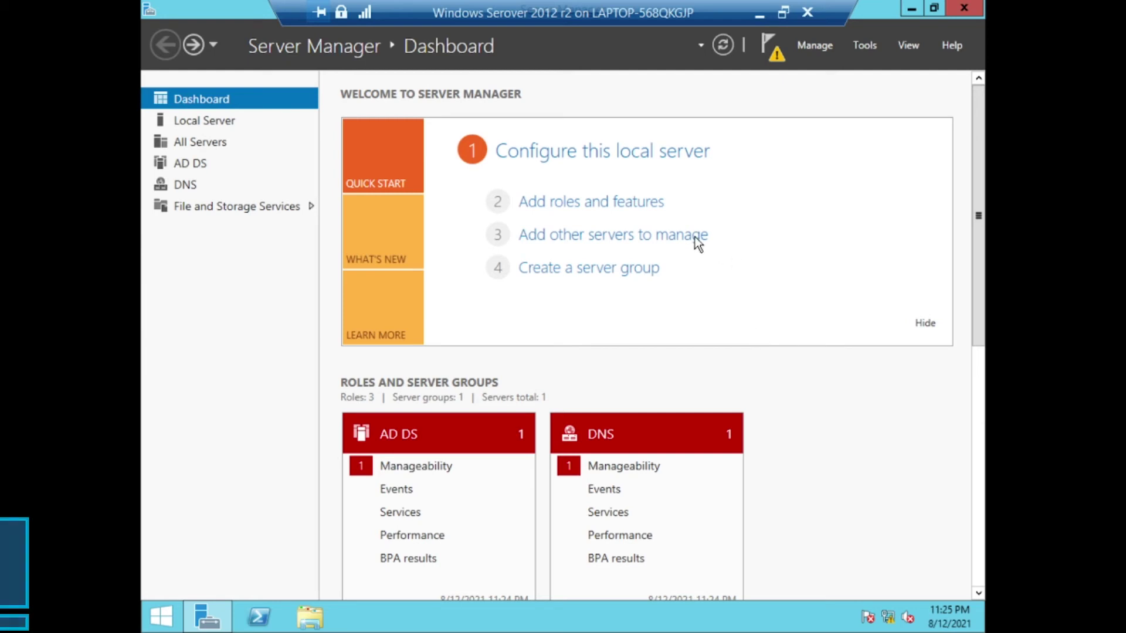
Add the DHCP Server role with its management tools on this server and install it
click(584, 203)
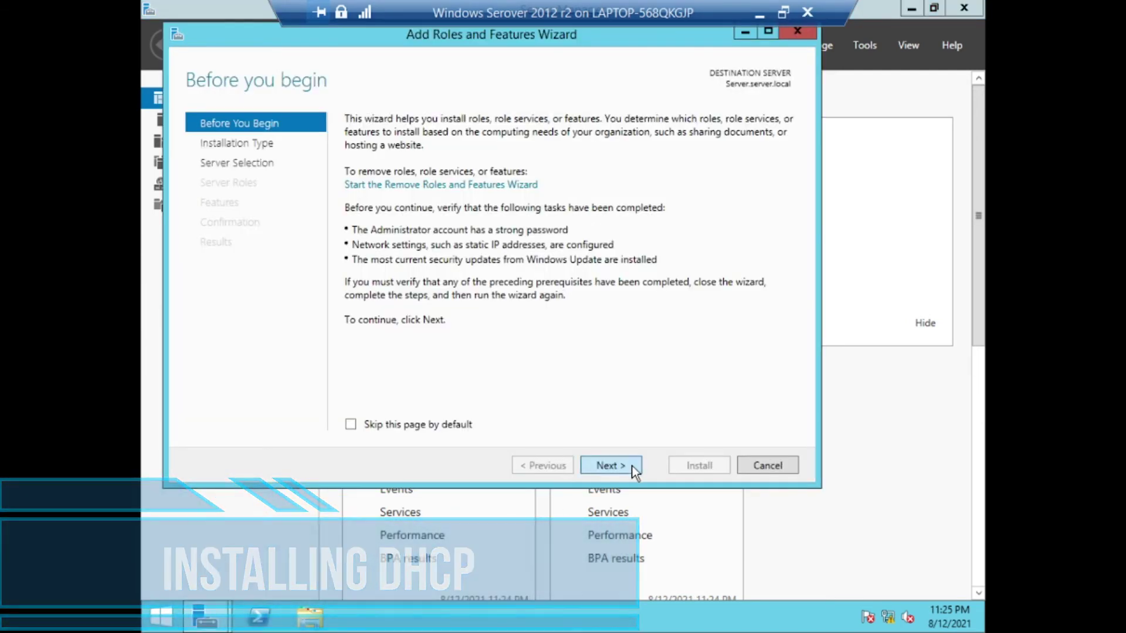
click(609, 465)
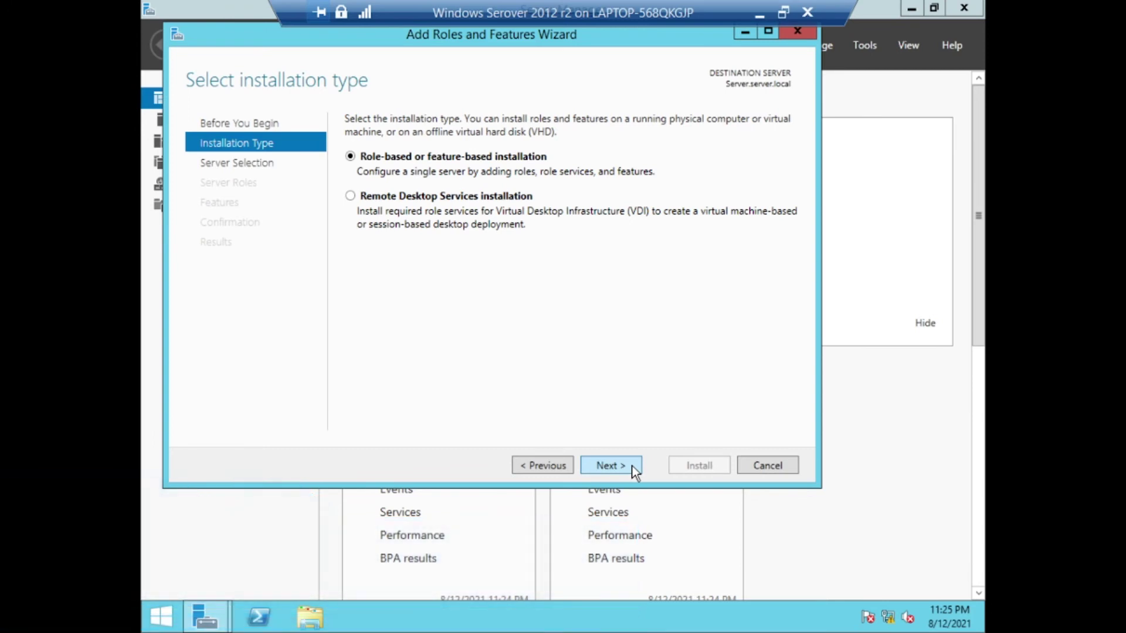
click(633, 469)
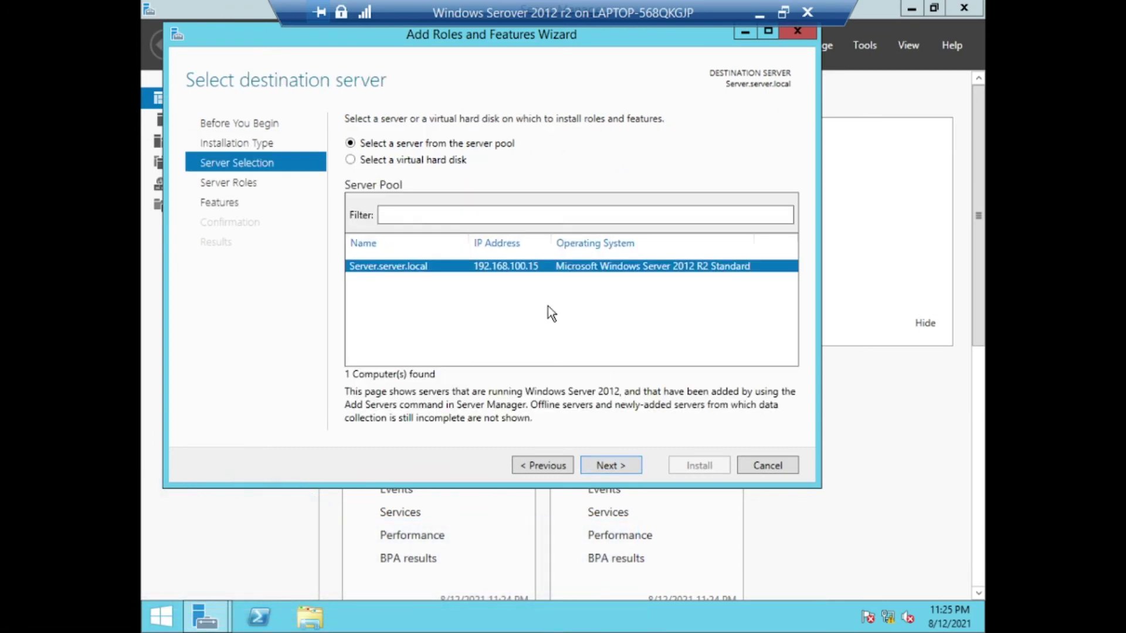
click(603, 469)
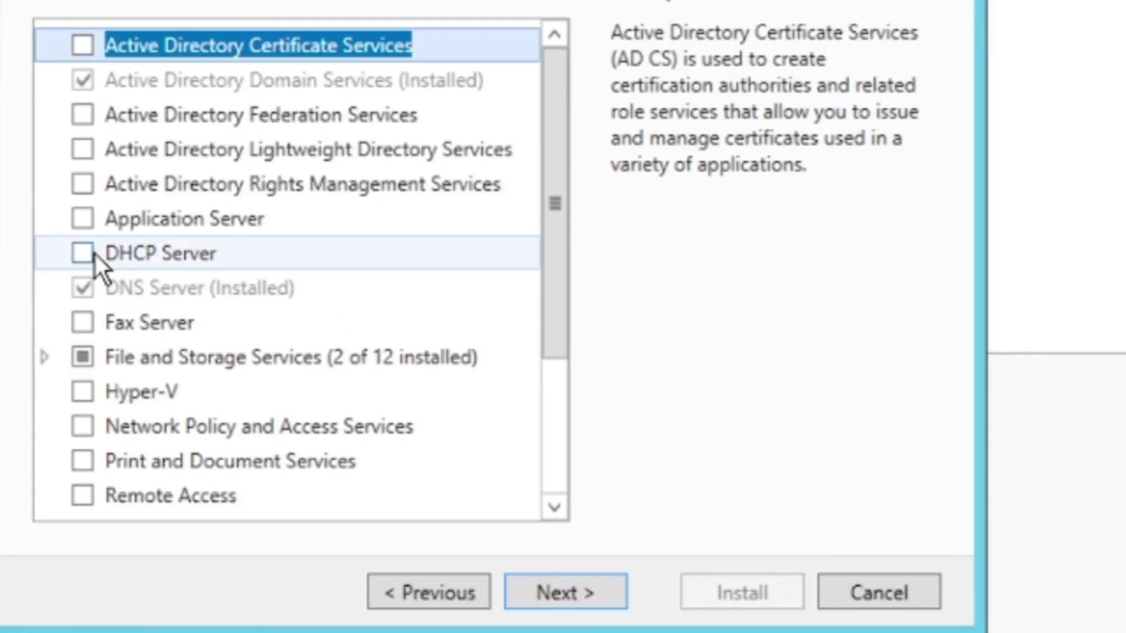
click(88, 254)
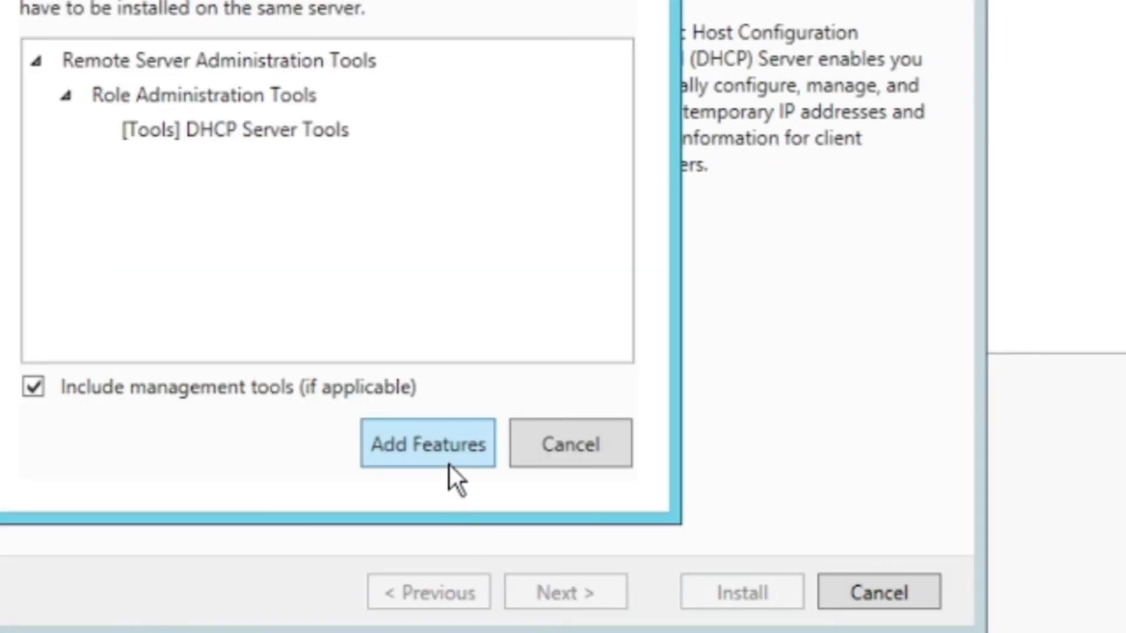
click(449, 465)
click(566, 585)
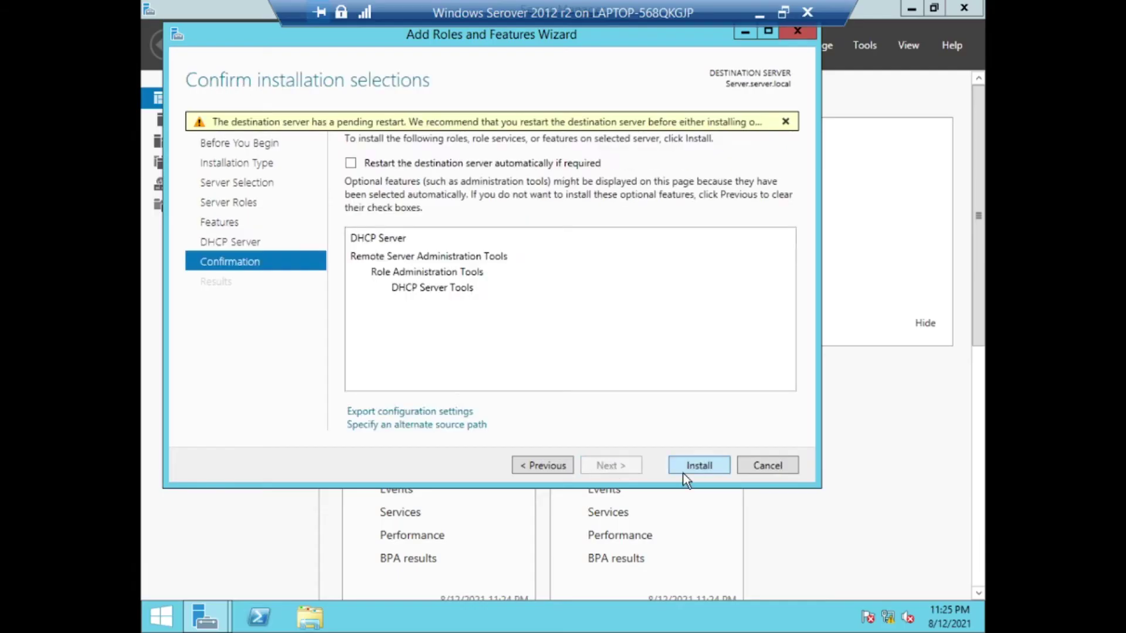
click(711, 604)
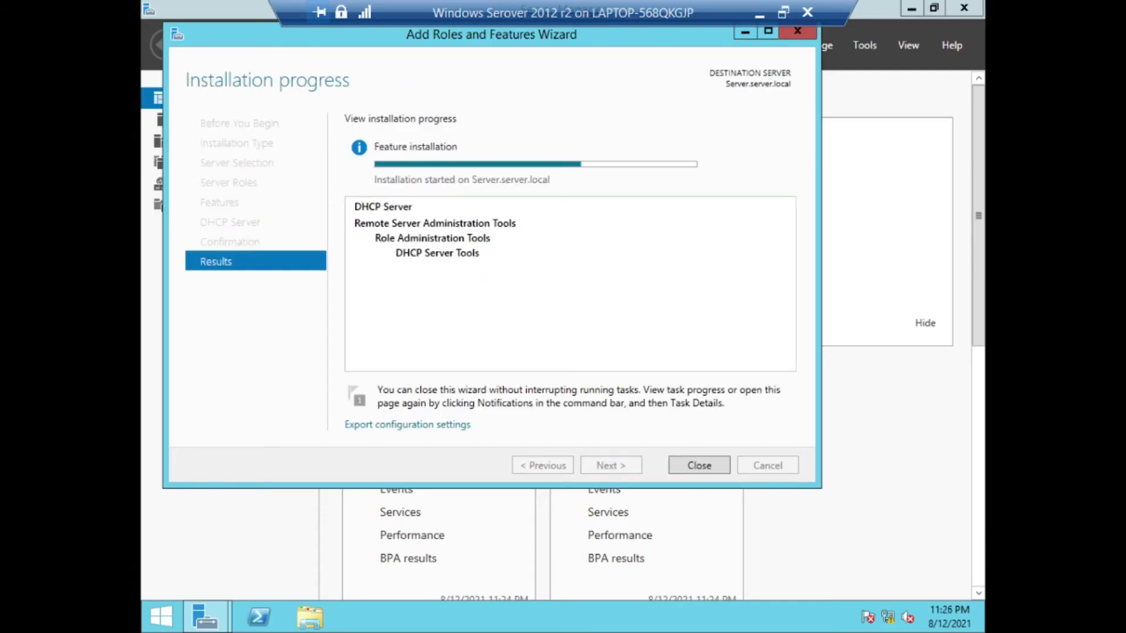
click(696, 463)
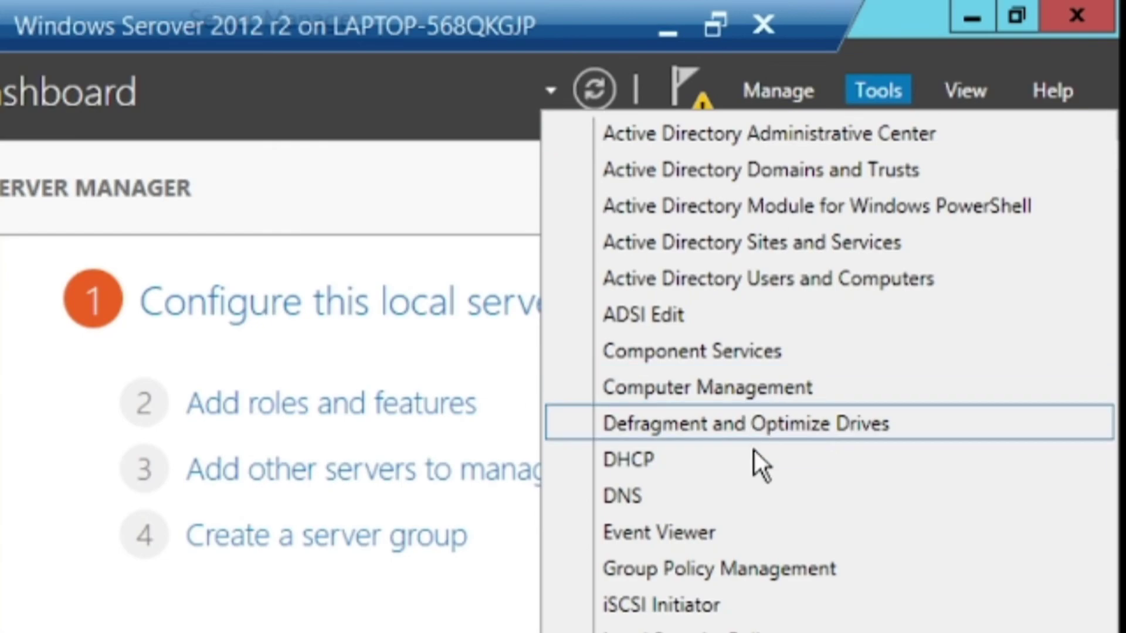
Open the DHCP console and start a new IPv4 scope named 'Server scope'
click(755, 459)
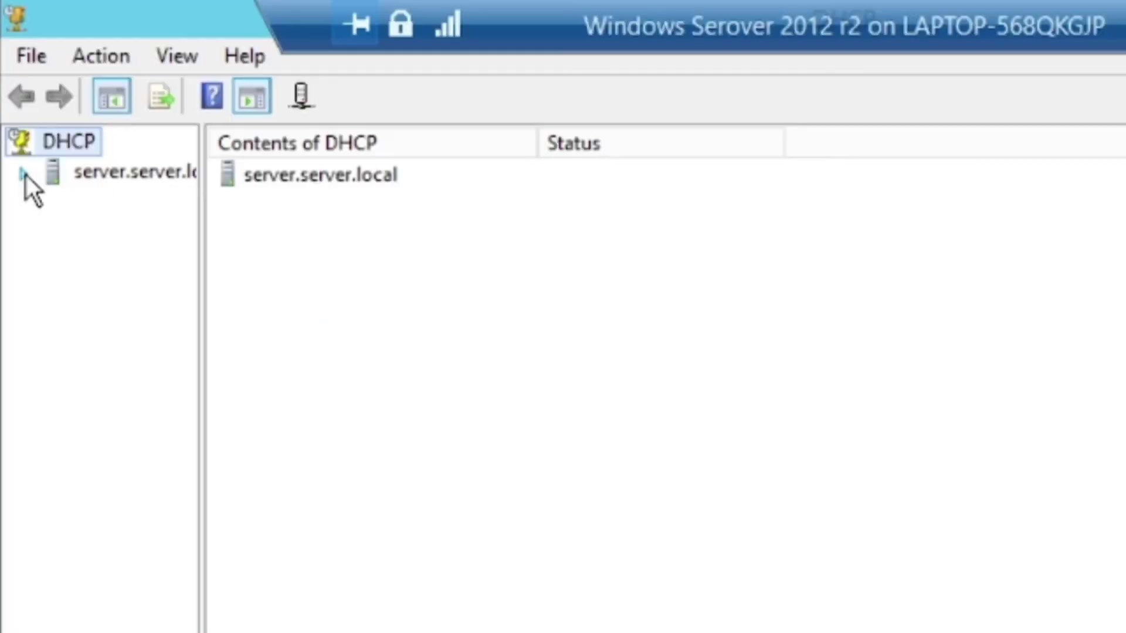
click(153, 88)
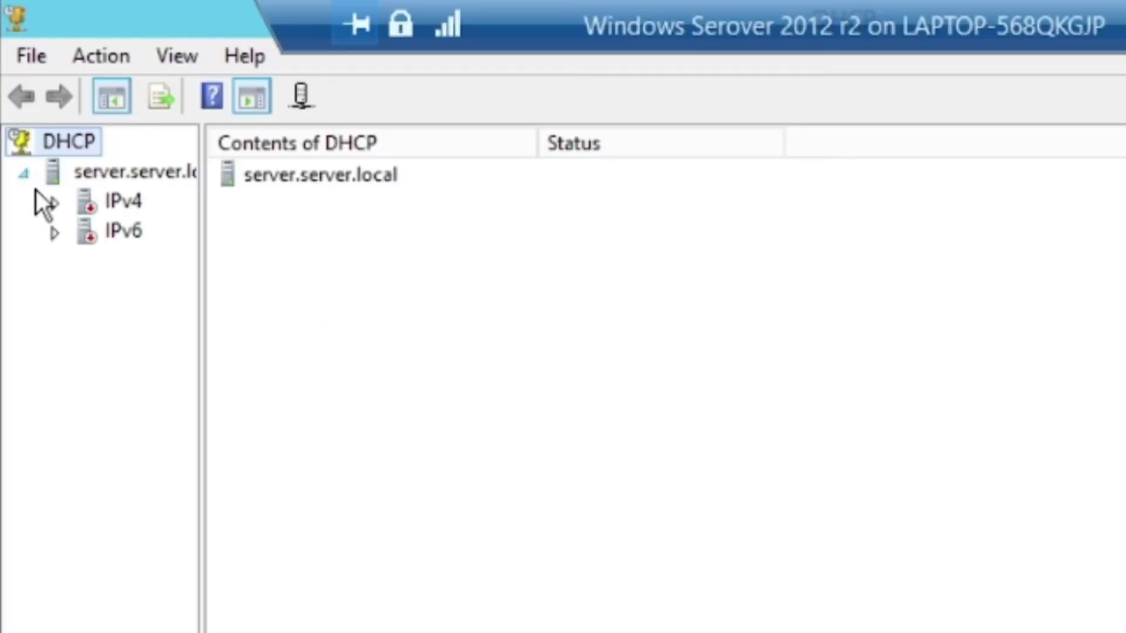
right_click(115, 206)
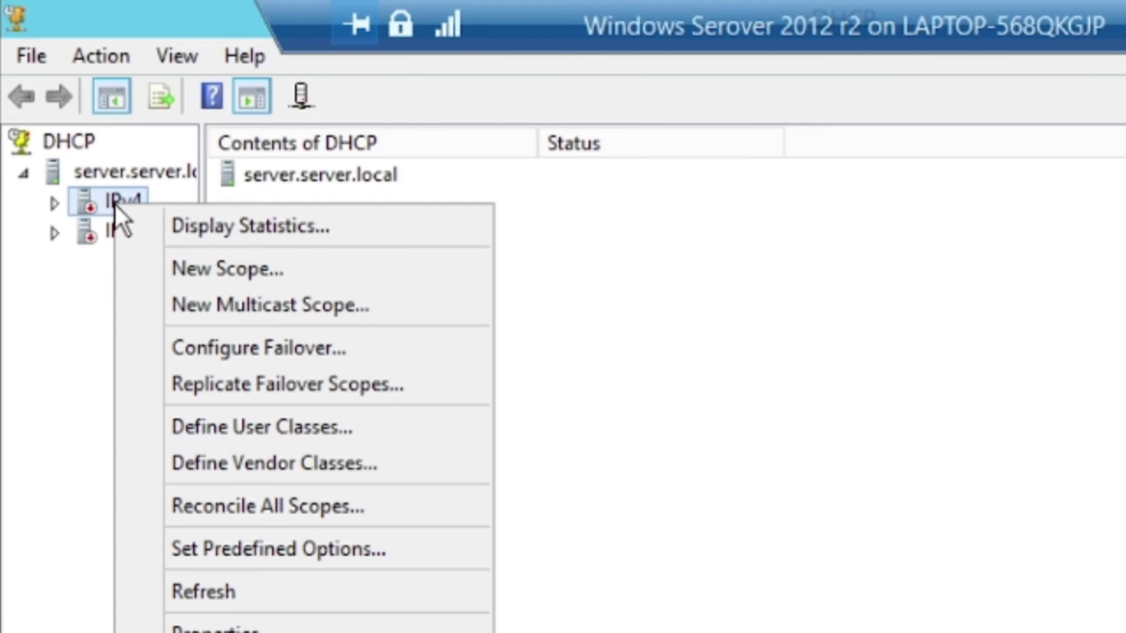
click(180, 265)
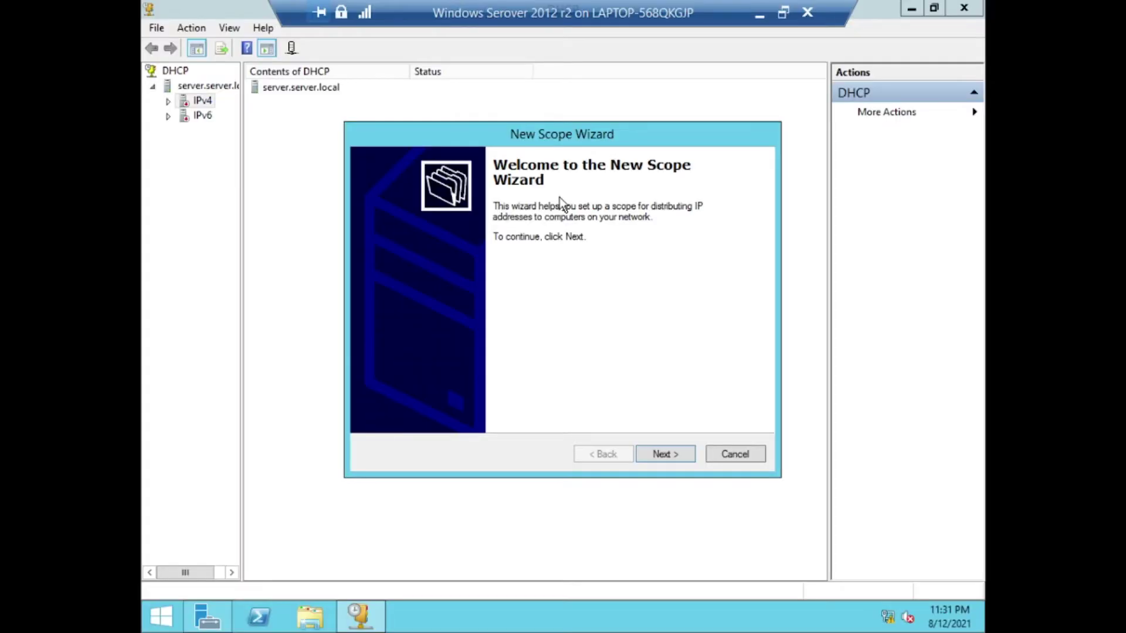
click(668, 452)
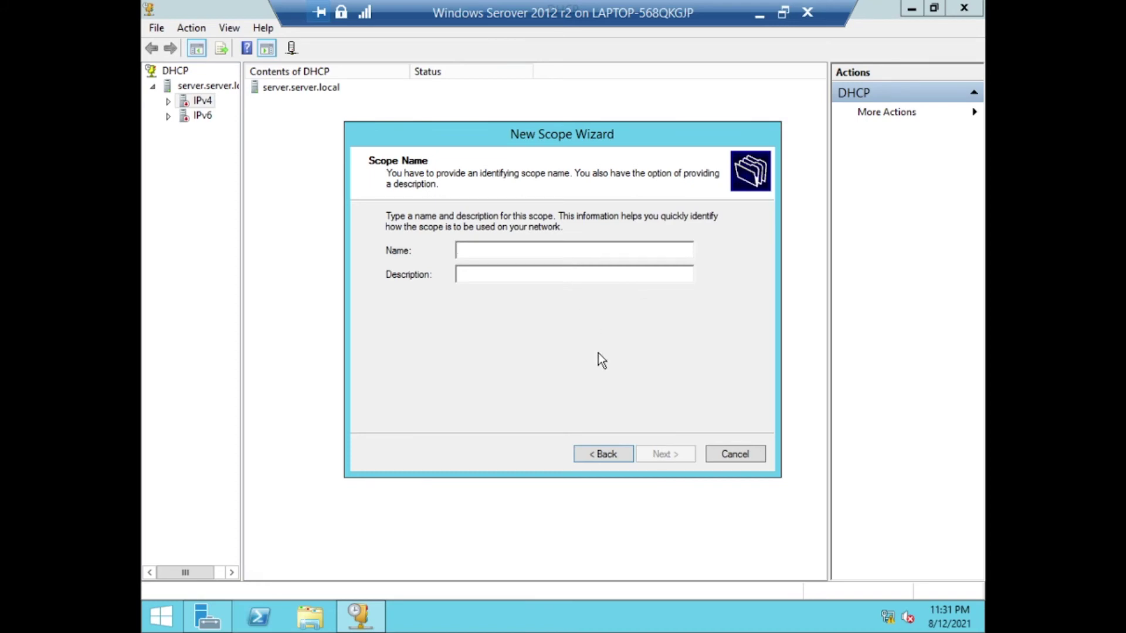
text(Server scope)
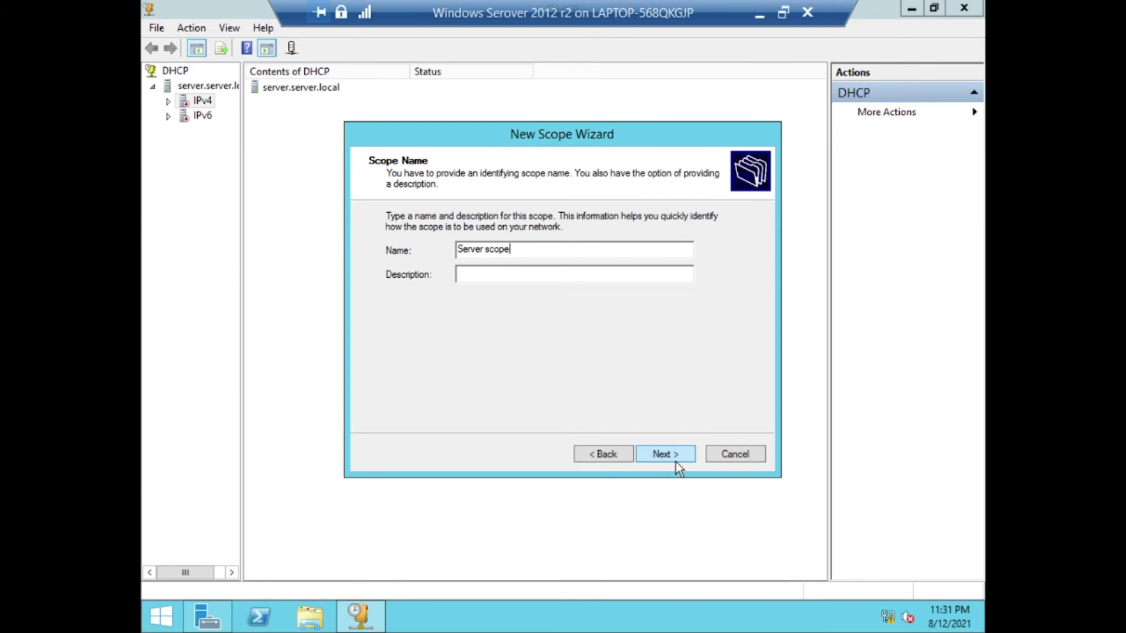
click(675, 461)
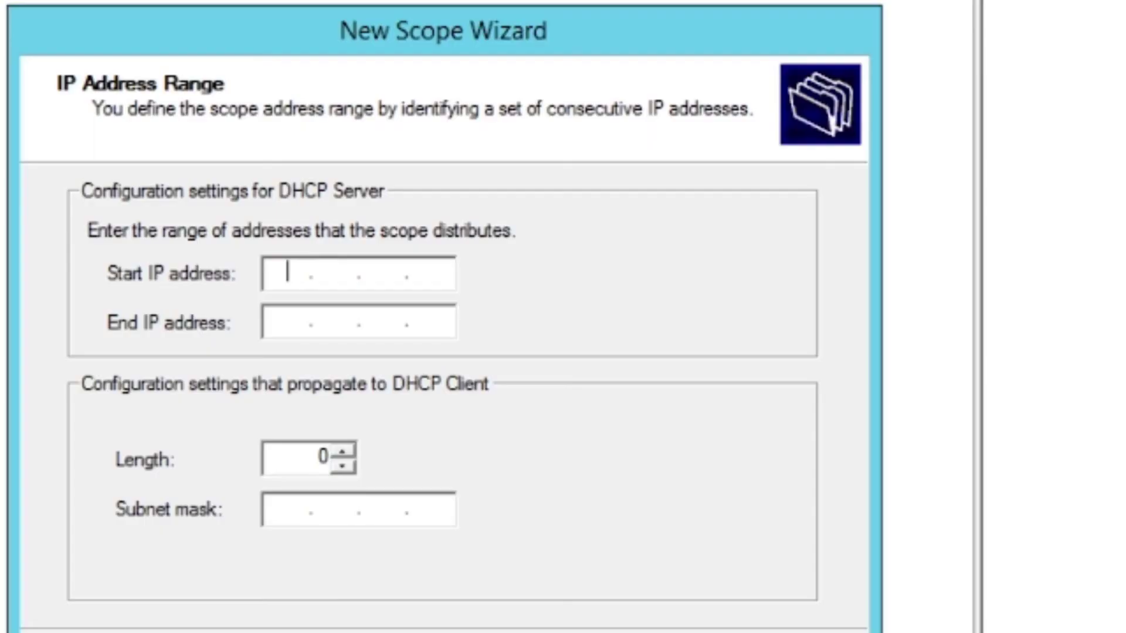
Set the scope range 192.168.100.30 to 192.168.100.80 with mask 255.255.255.0
text(192.168.100.)
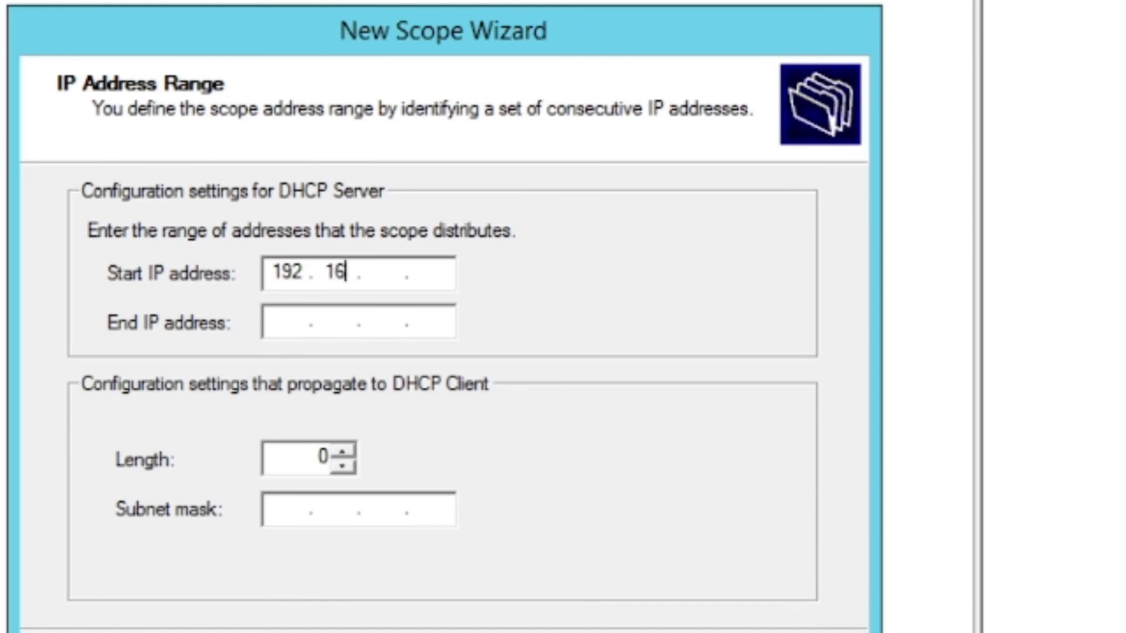
text(30)
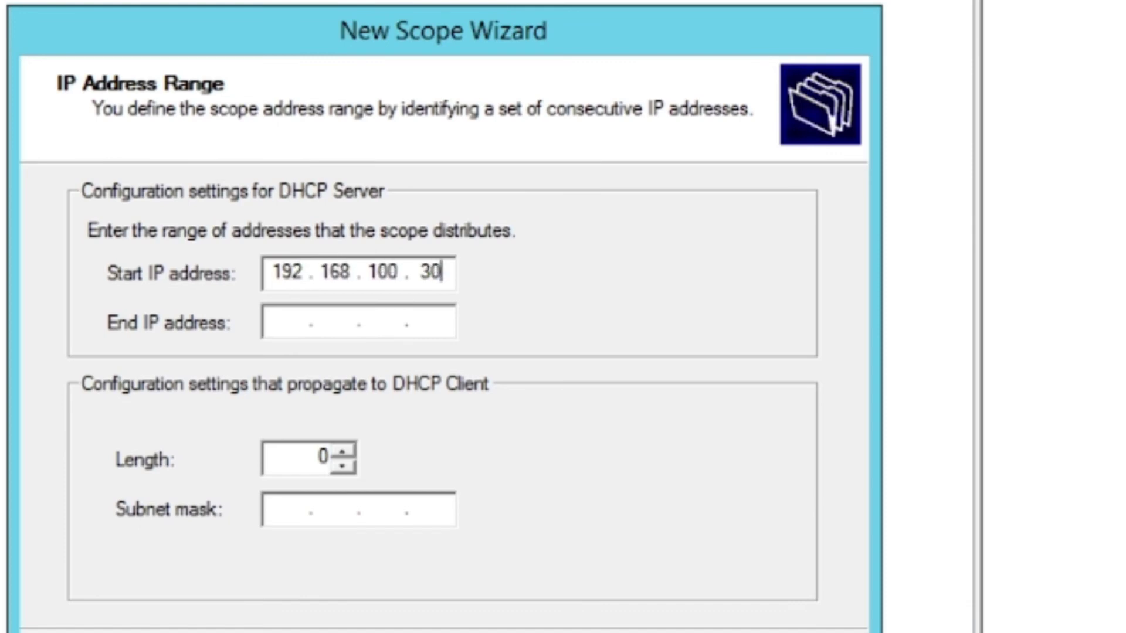
click(297, 326)
text(192 . 1)
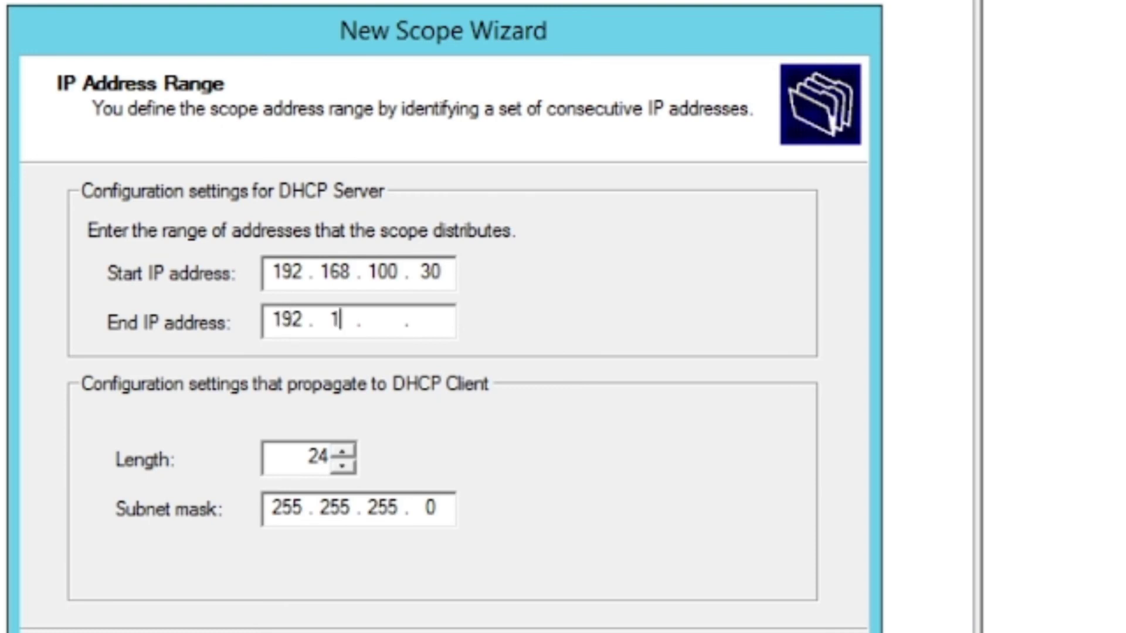
text(68 . 100 . )
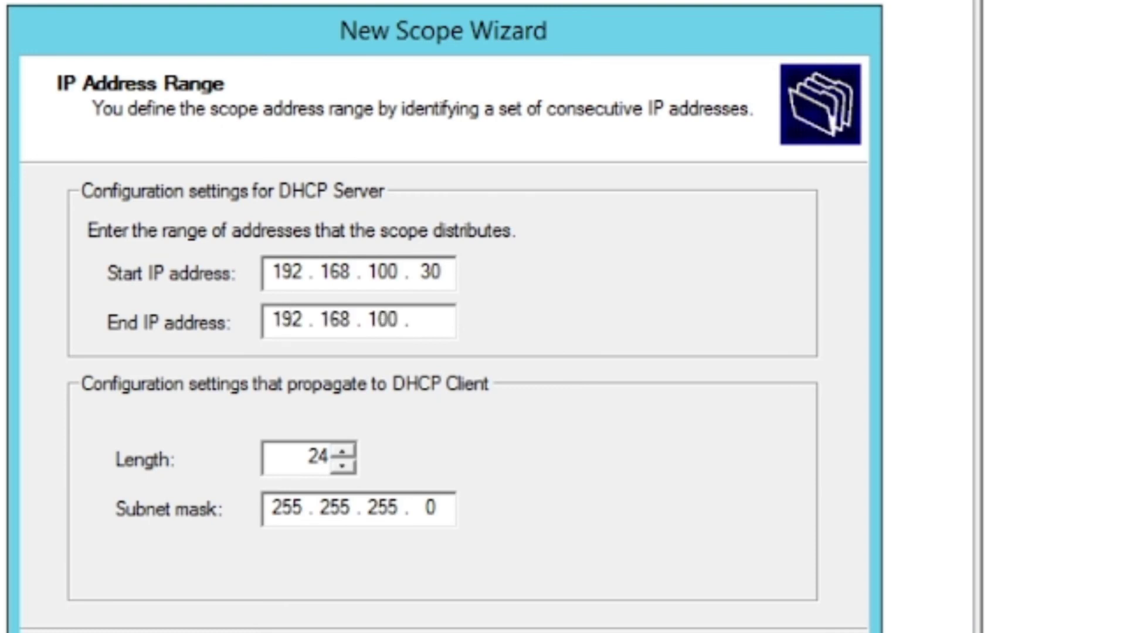
text(80)
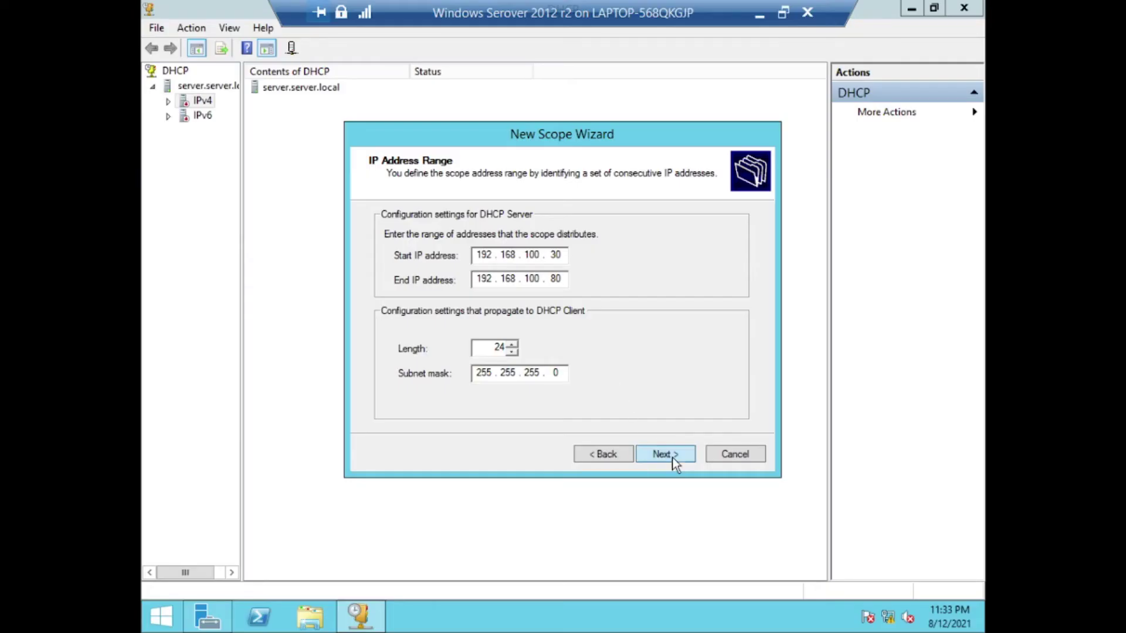
click(672, 457)
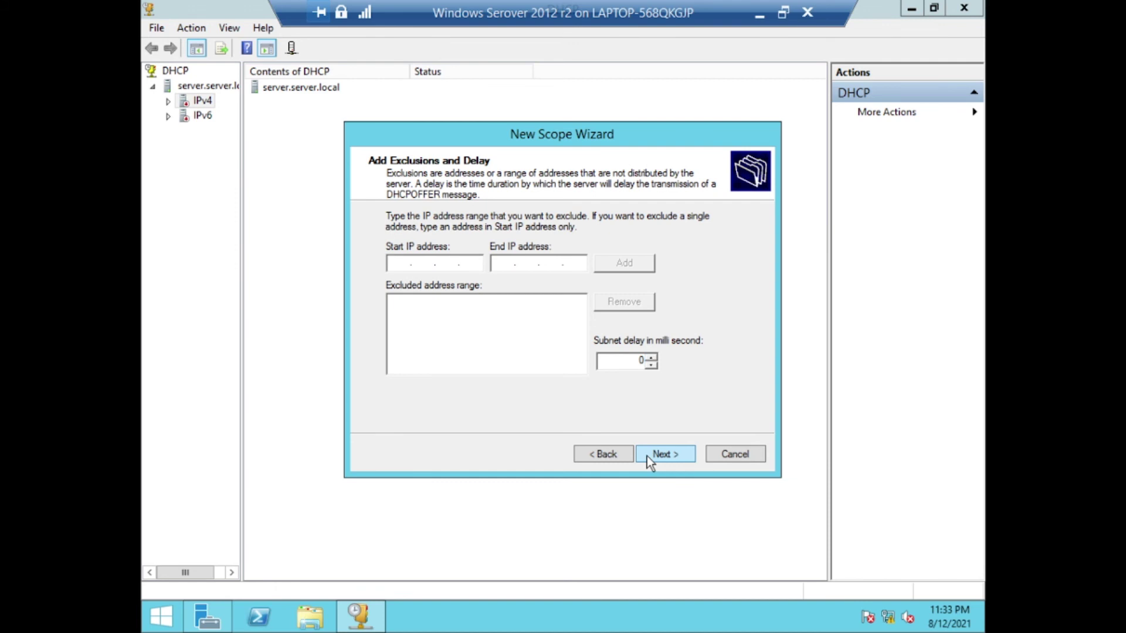
Skip exclusions, choose to configure DHCP options later, and reach the completion page
click(646, 456)
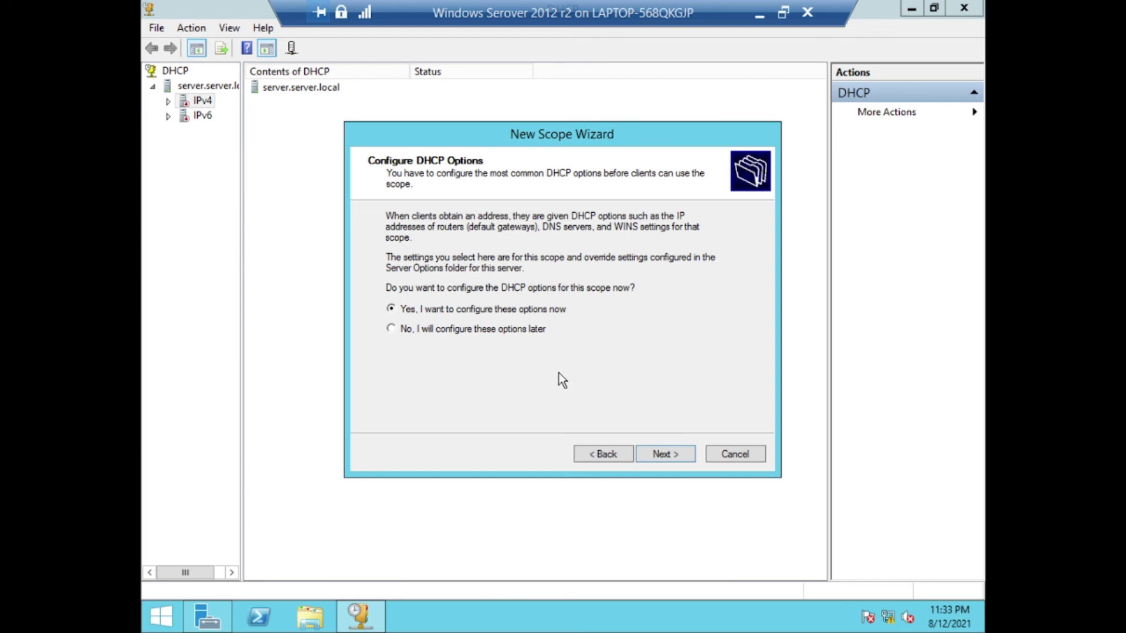
click(663, 457)
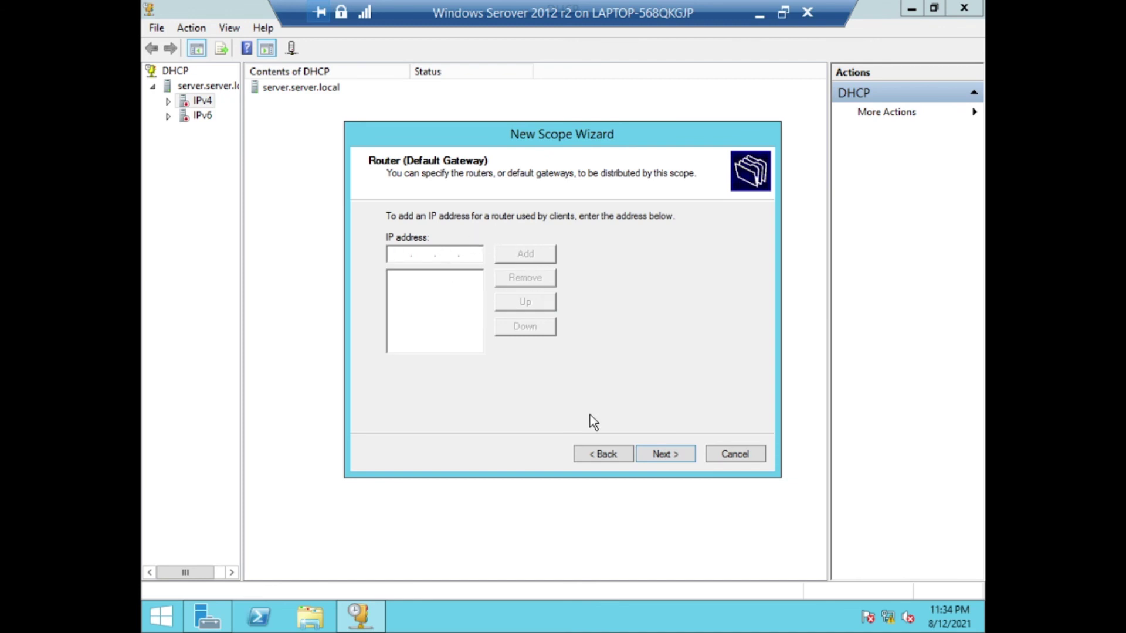
click(602, 453)
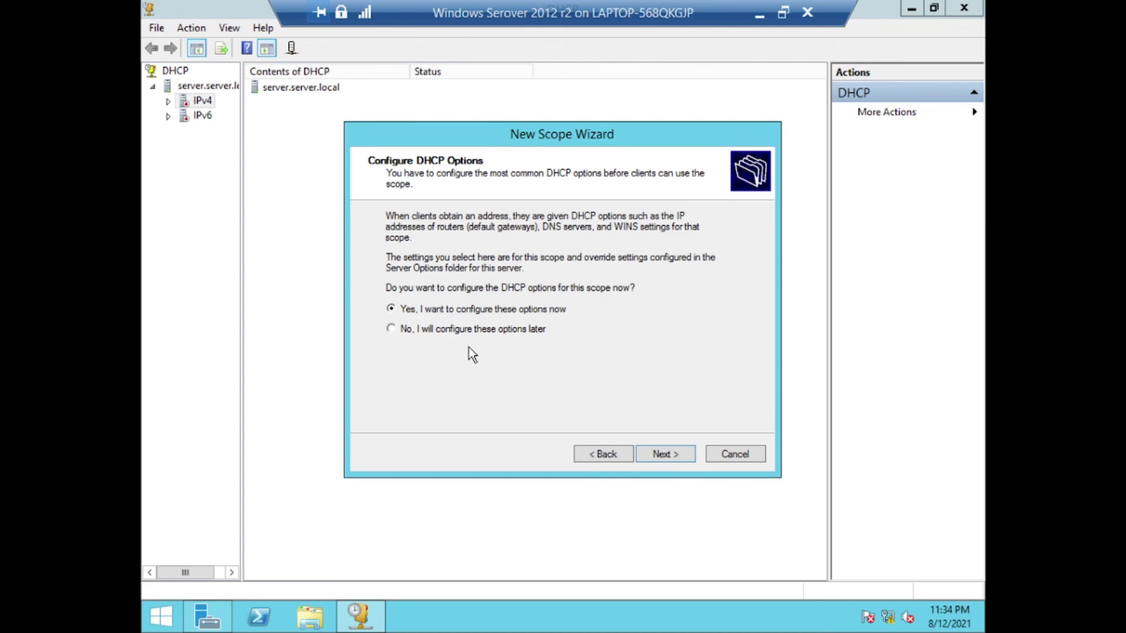
click(663, 454)
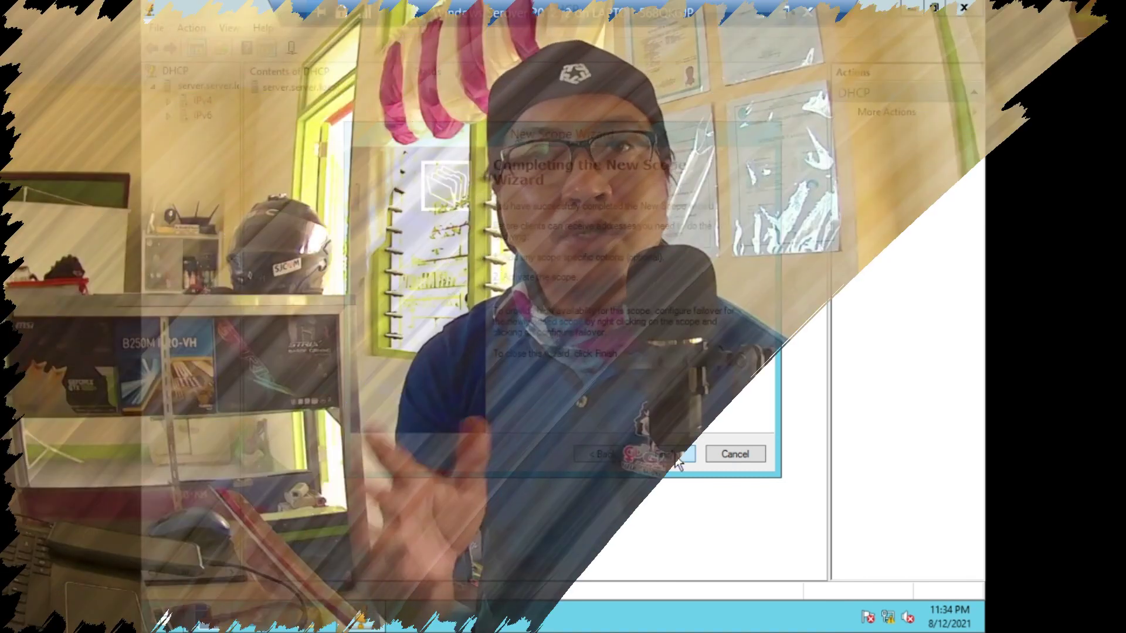